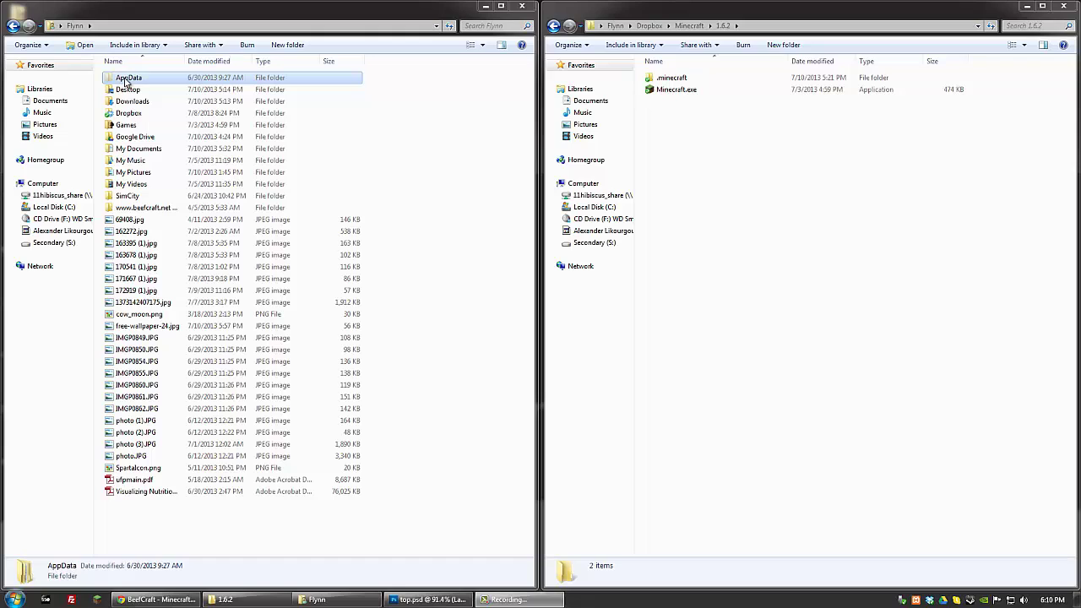
# Step: Bring the home folder window to the front and open its Organize menu
pyautogui.click(125, 82)
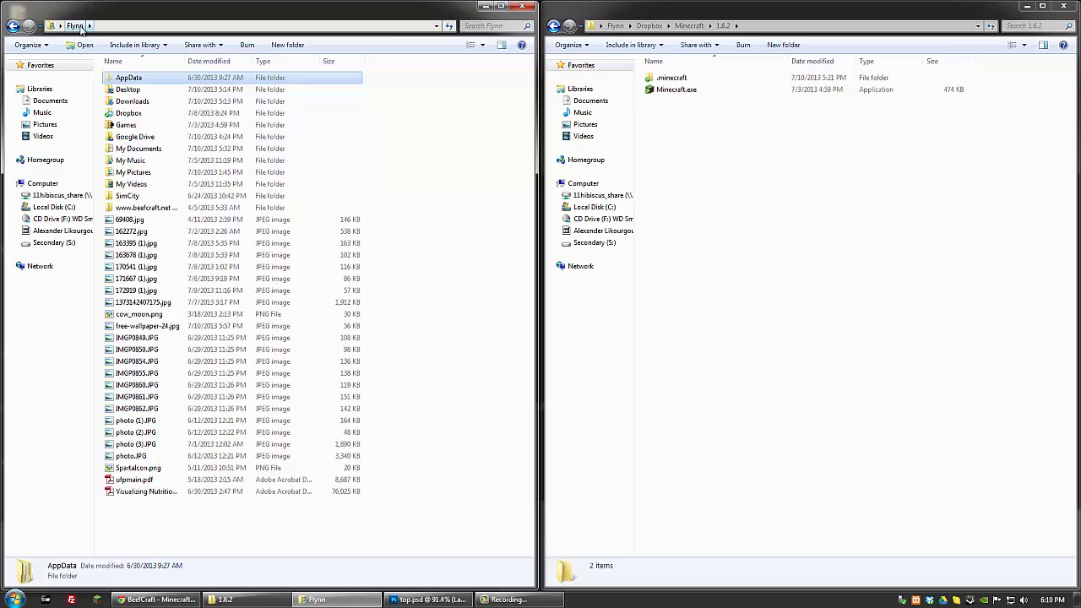
pyautogui.click(42, 49)
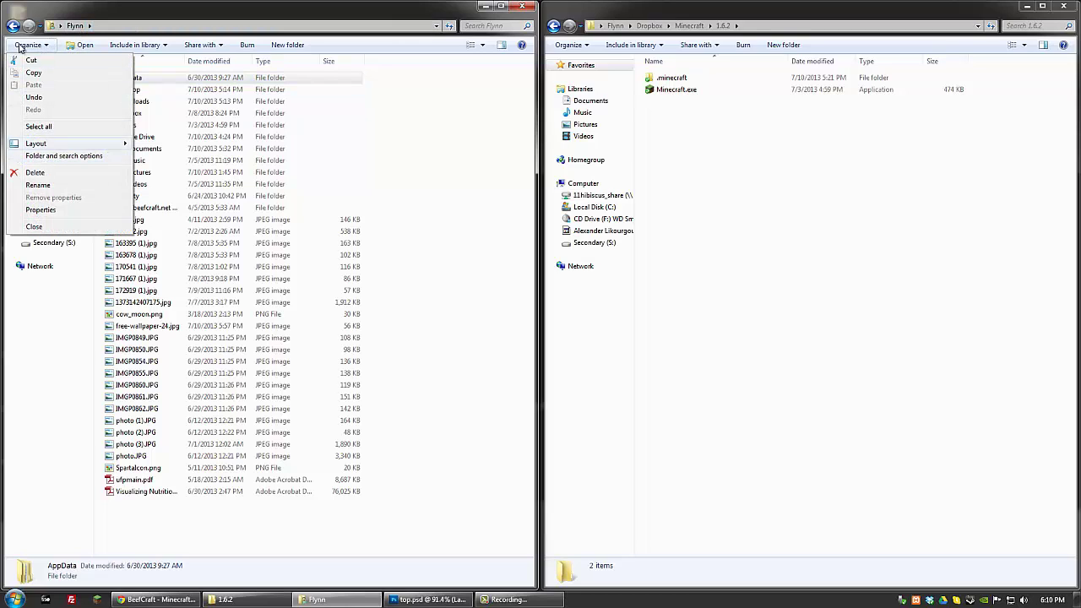
# Step: Check the hidden files setting in Folder and search options and leave it unchanged
pyautogui.click(39, 157)
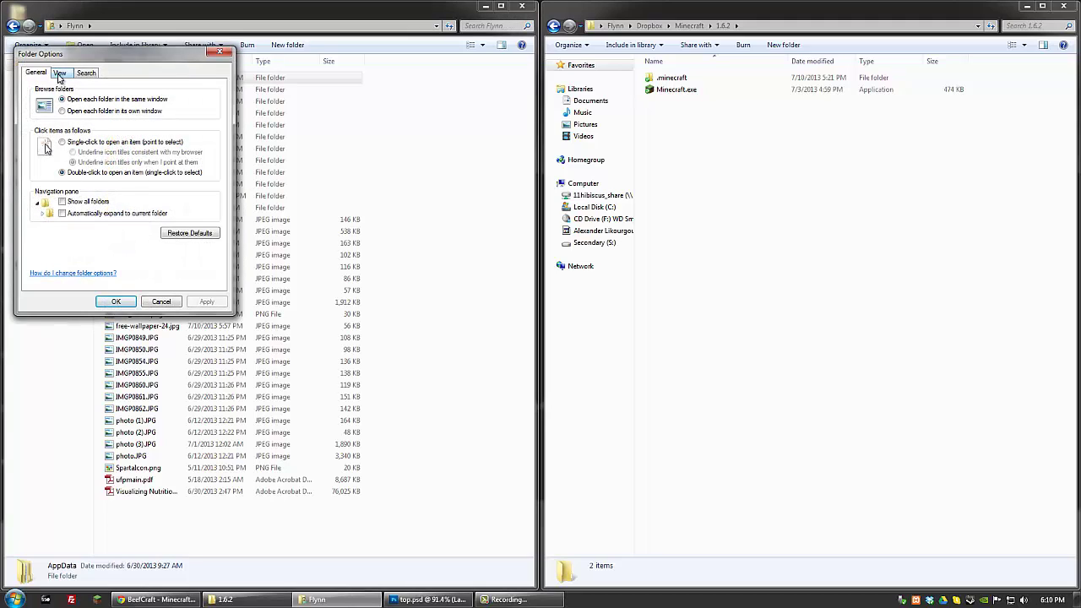
pyautogui.click(60, 73)
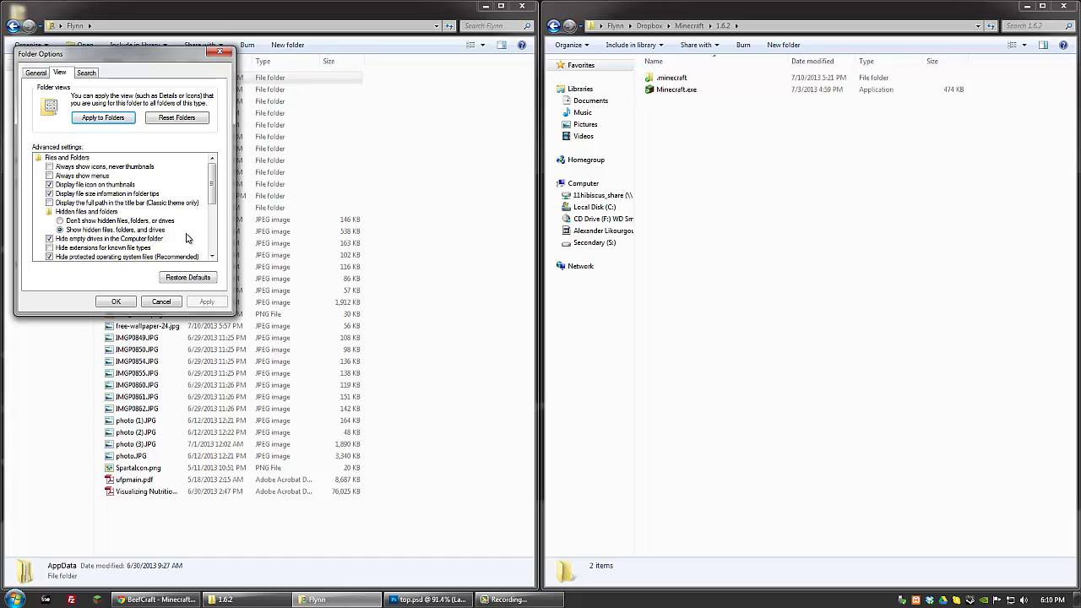
pyautogui.click(156, 302)
# Step: Navigate through AppData > Roaming > .minecraft into the versions folder
pyautogui.doubleClick(126, 78)
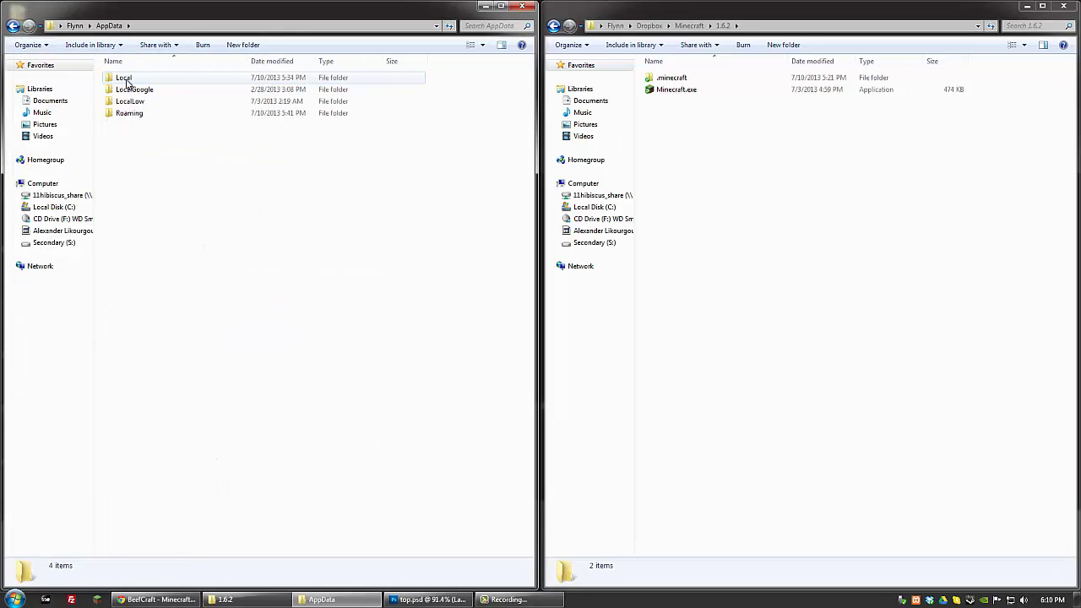
pyautogui.click(126, 115)
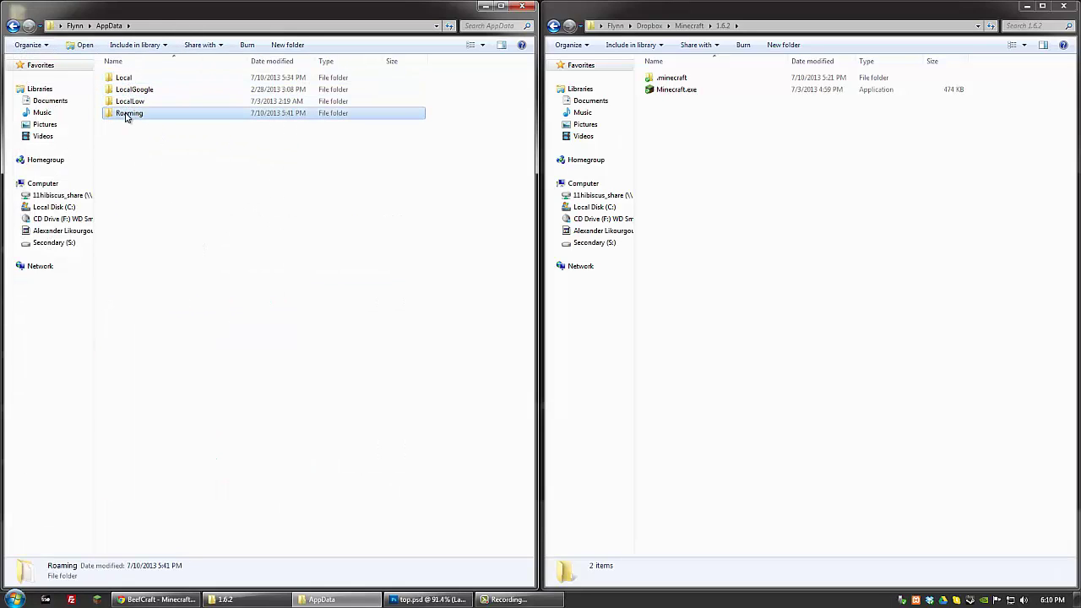
pyautogui.doubleClick(125, 116)
pyautogui.doubleClick(128, 78)
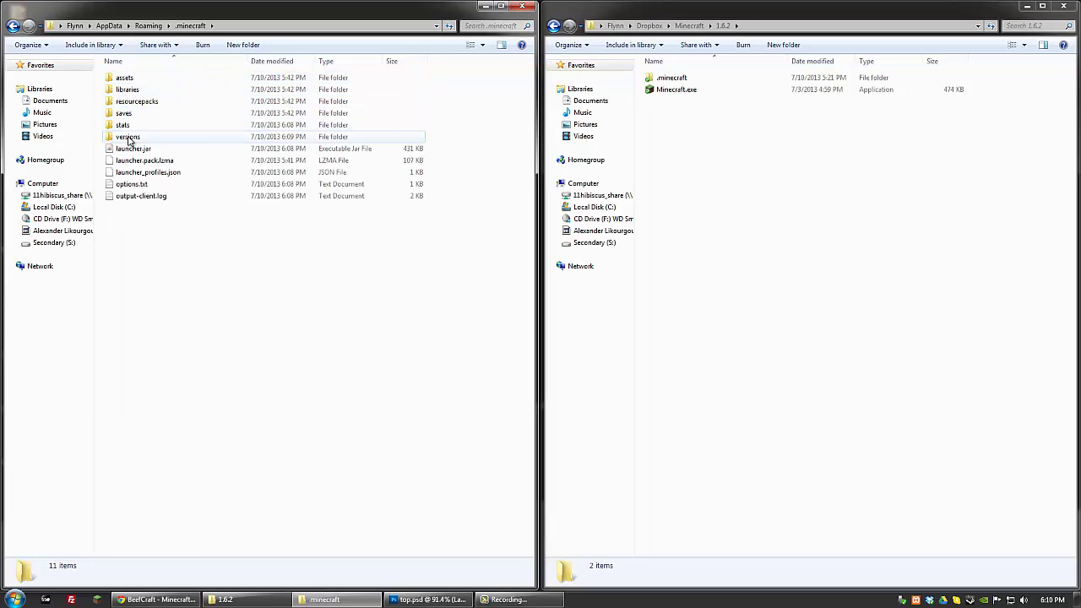
pyautogui.doubleClick(129, 137)
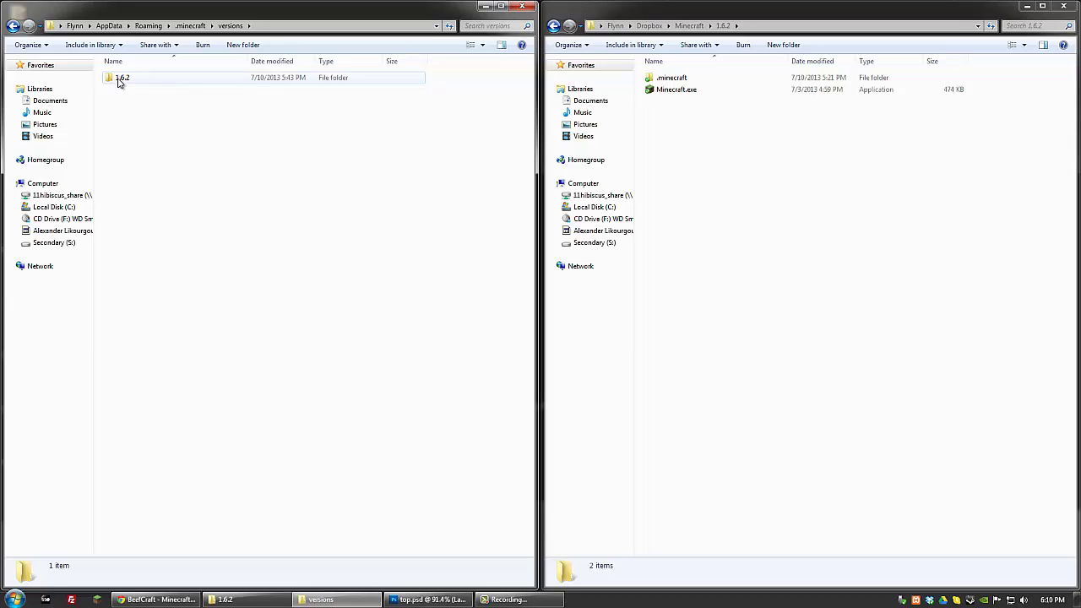
# Step: Copy the 1.6.2 folder in place and rename the copy to modded
pyautogui.moveTo(118, 81); pyautogui.dragTo(112, 110)
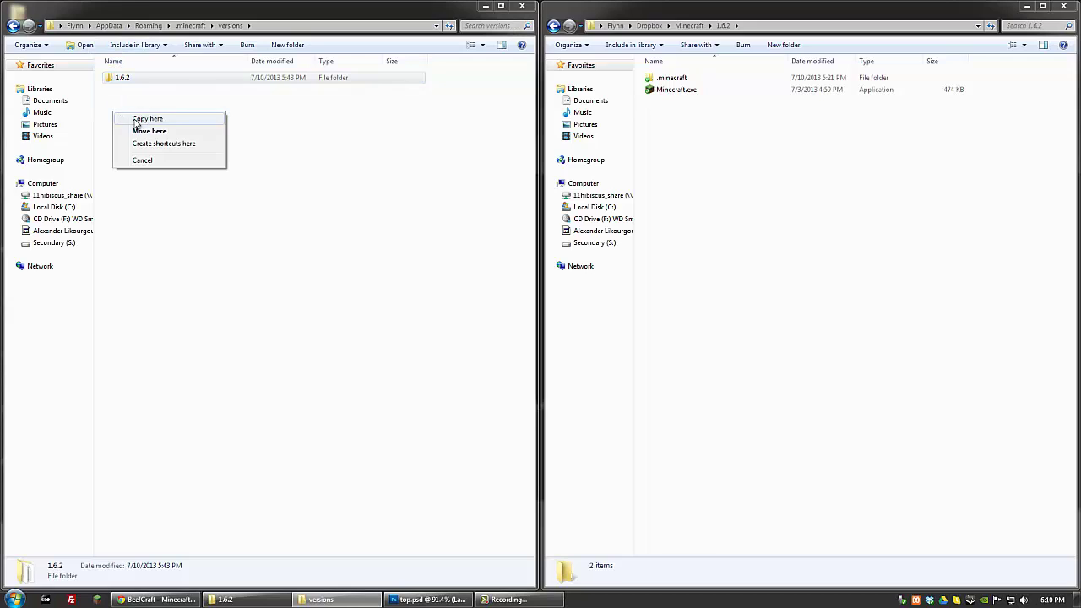
pyautogui.click(137, 119)
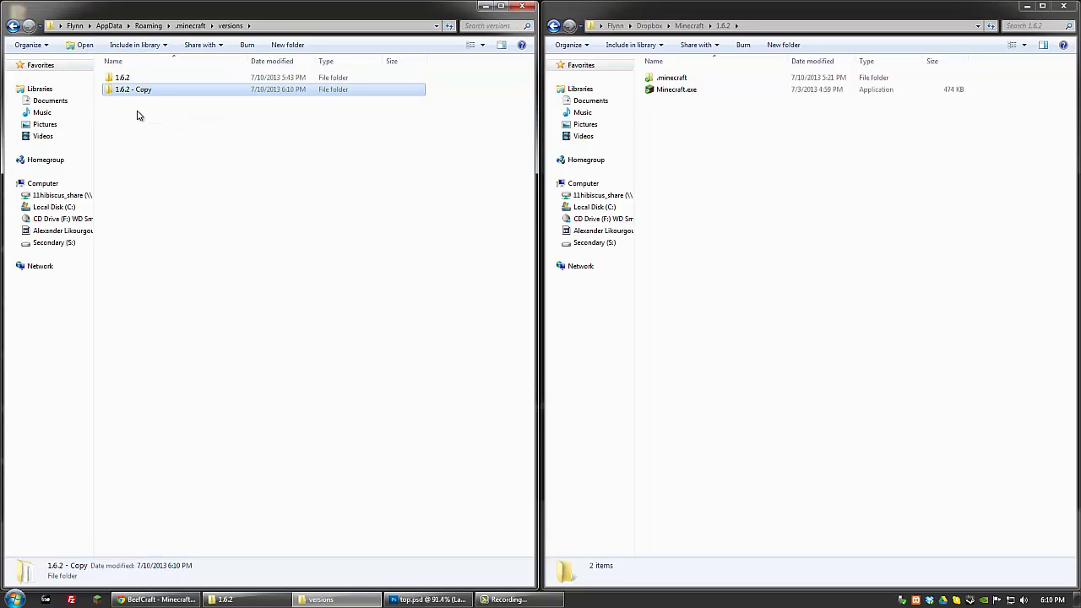
pyautogui.press('F2')
pyautogui.write('modde')
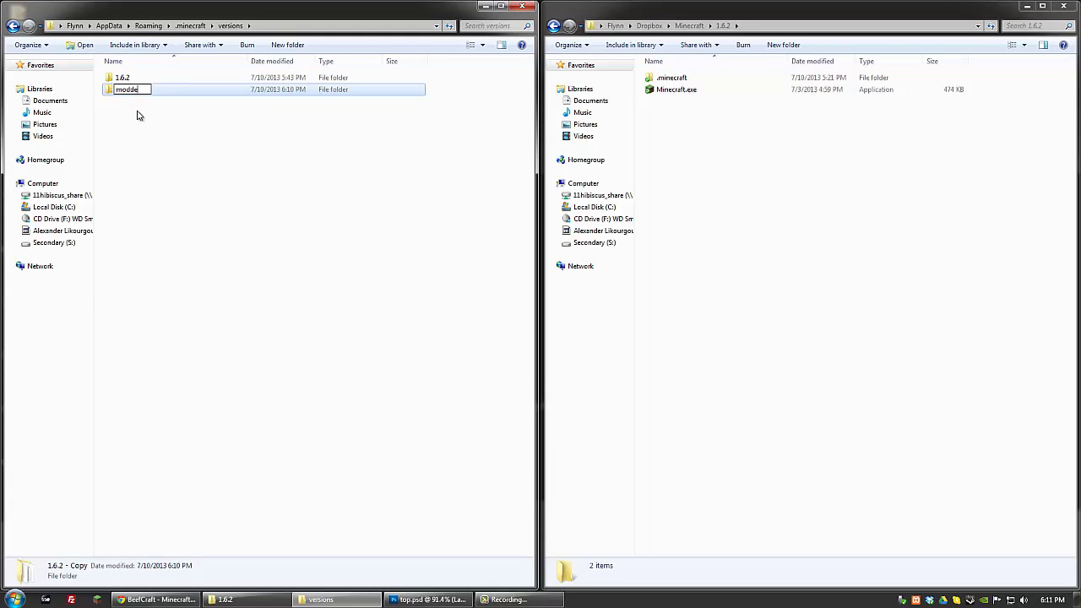
pyautogui.write('d')
pyautogui.click(260, 150)
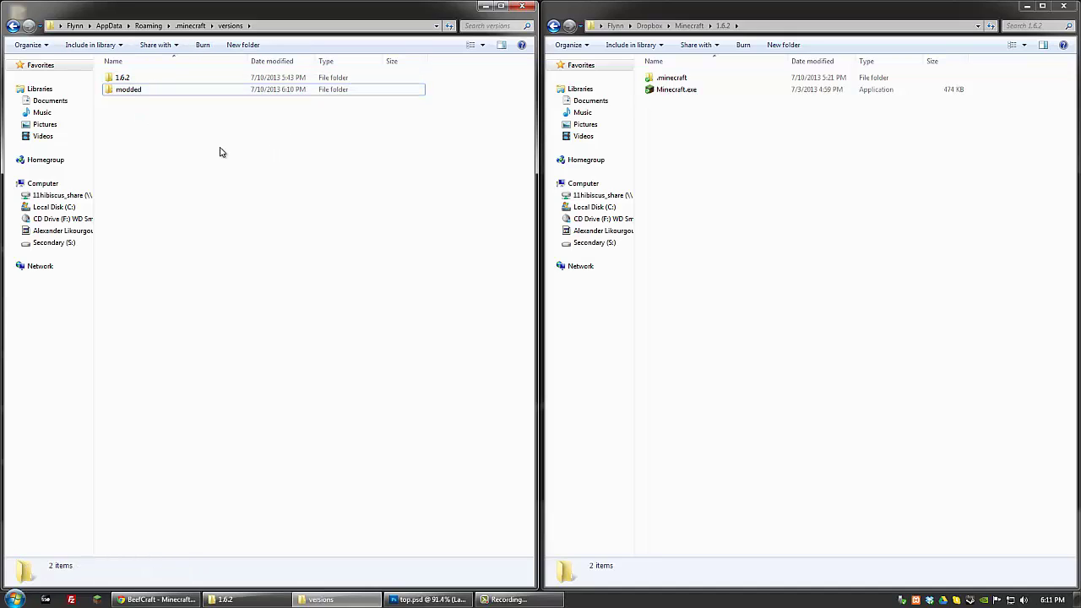
# Step: In the modded folder, rename 1.6.2.jar and 1.6.2.json together to modded.jar and modded.json
pyautogui.doubleClick(129, 91)
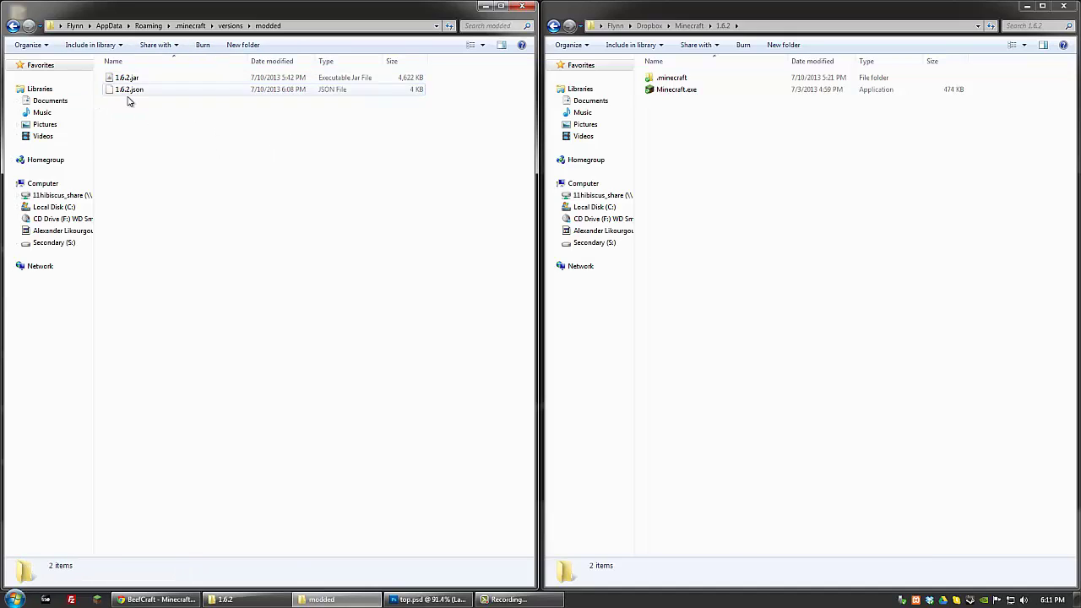
pyautogui.click(127, 91)
pyautogui.keyDown('shift'); pyautogui.click(127, 78); pyautogui.keyUp('shift')
pyautogui.rightClick(126, 78)
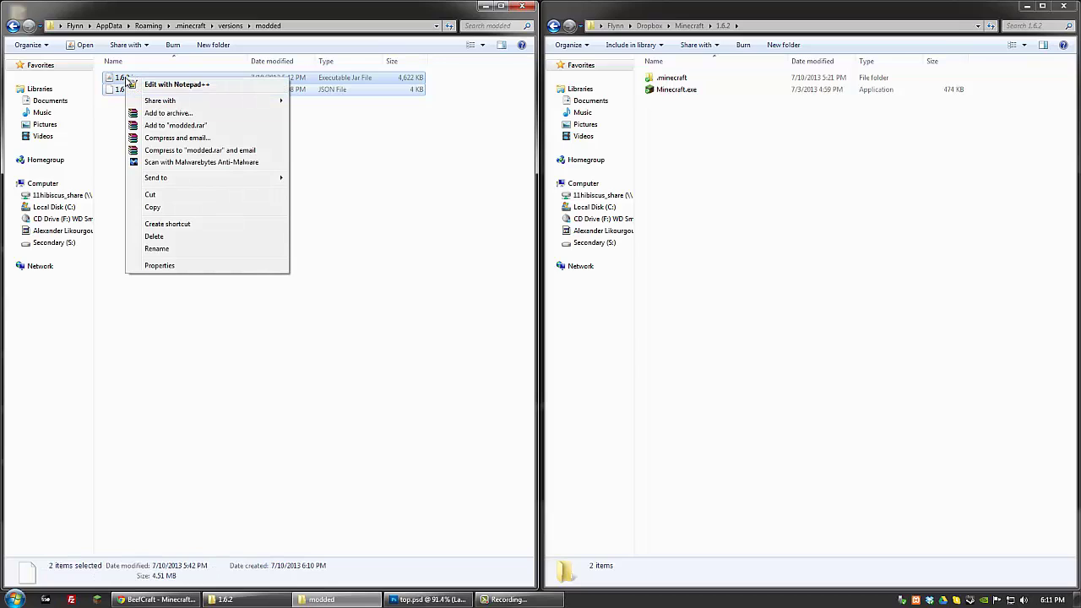
pyautogui.click(157, 249)
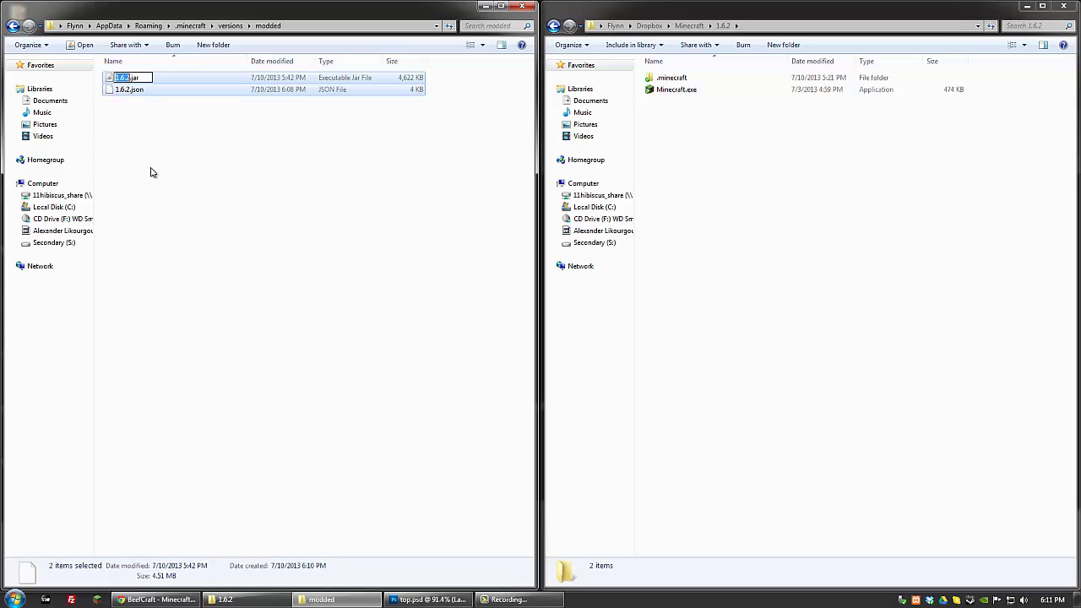
pyautogui.write('modded')
pyautogui.press('Return')
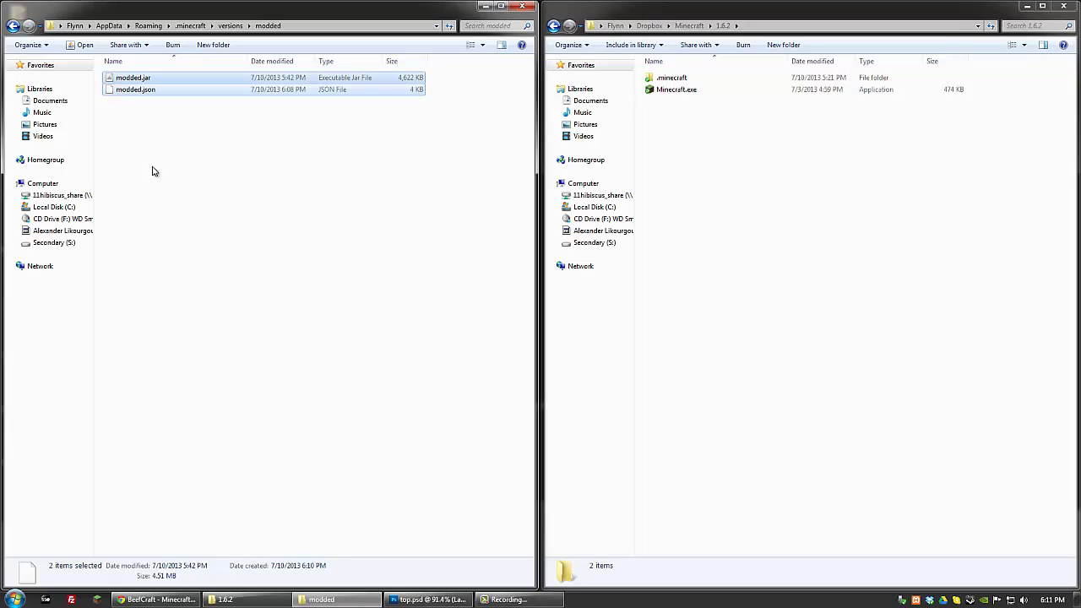
pyautogui.click(127, 94)
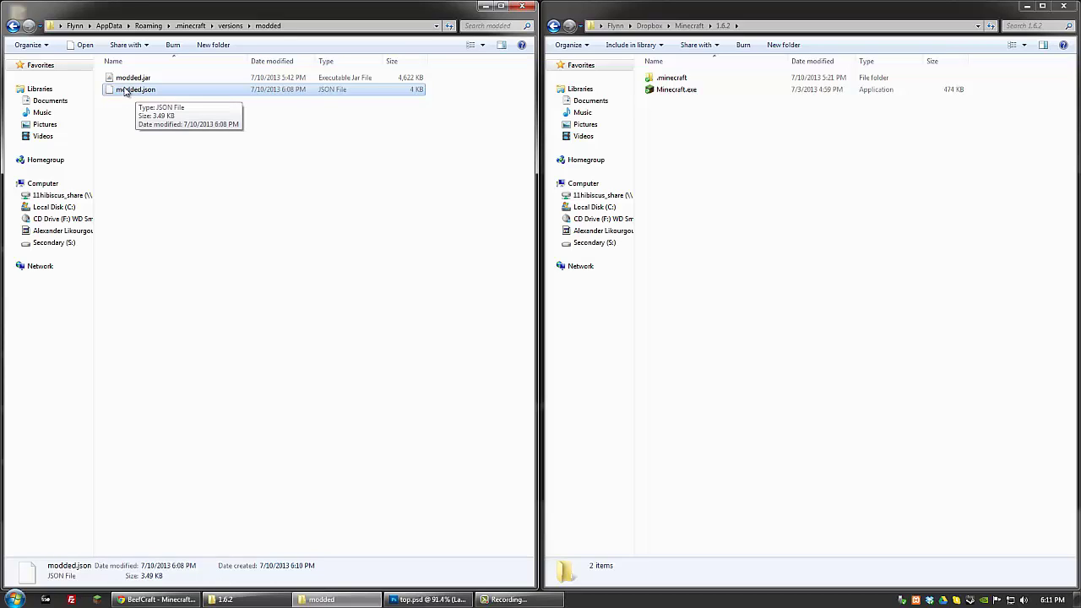
pyautogui.rightClick(125, 90)
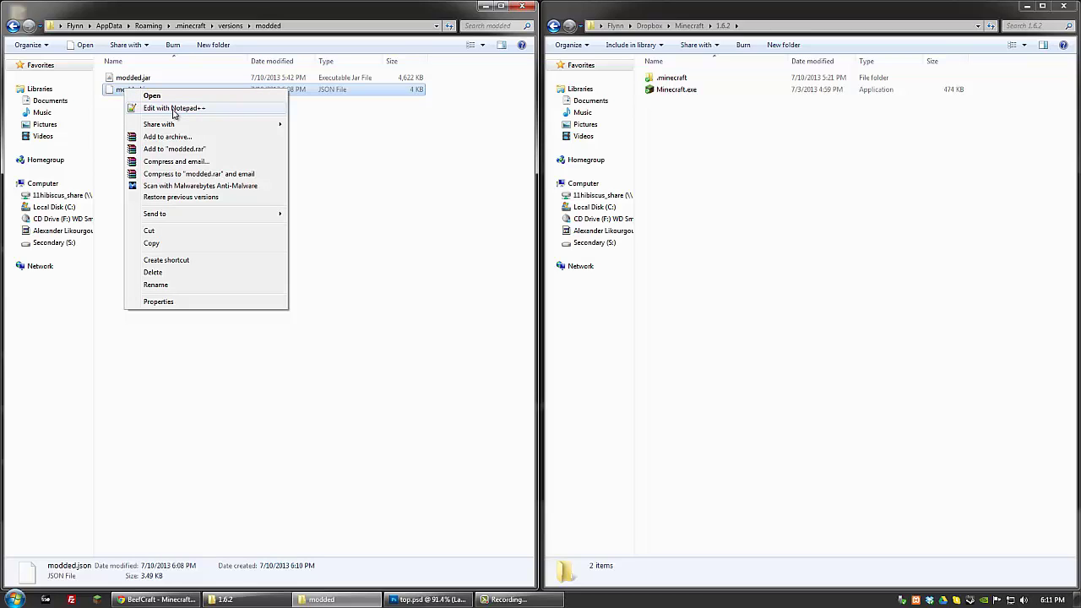
# Step: Change the line 2 id in modded.json from 1.6.2 to modded in Notepad++, save, and close
pyautogui.click(173, 109)
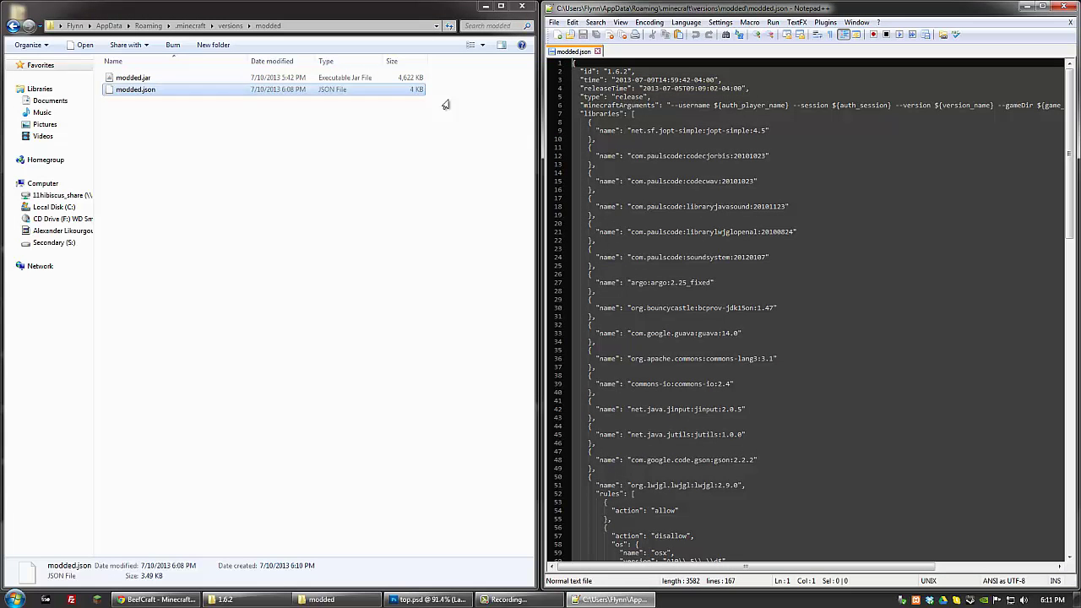
pyautogui.moveTo(633, 70); pyautogui.dragTo(610, 76)
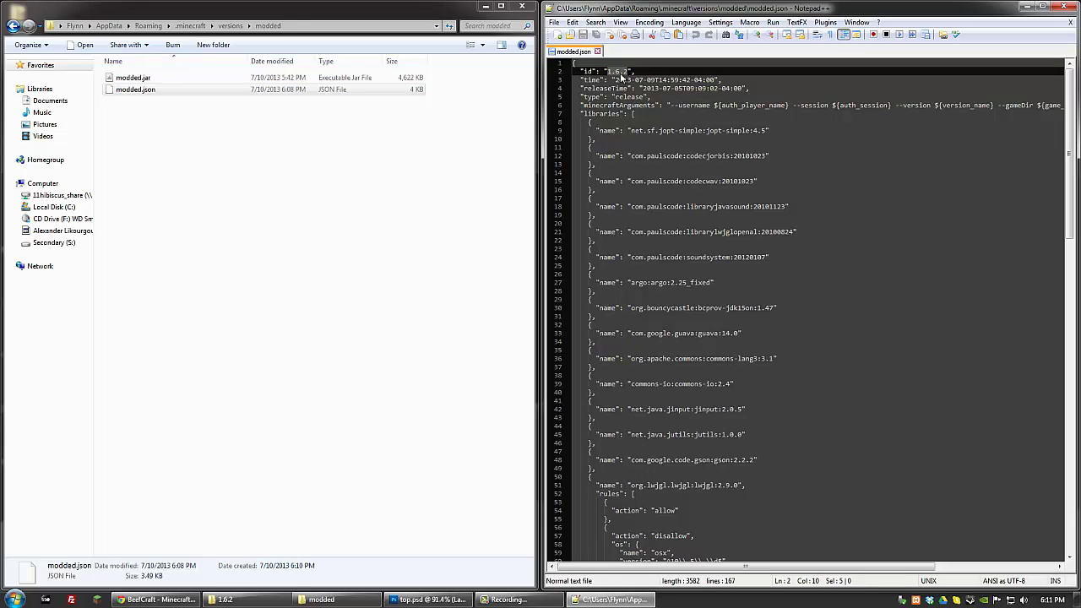
pyautogui.moveTo(632, 72); pyautogui.dragTo(610, 76)
pyautogui.write('modded')
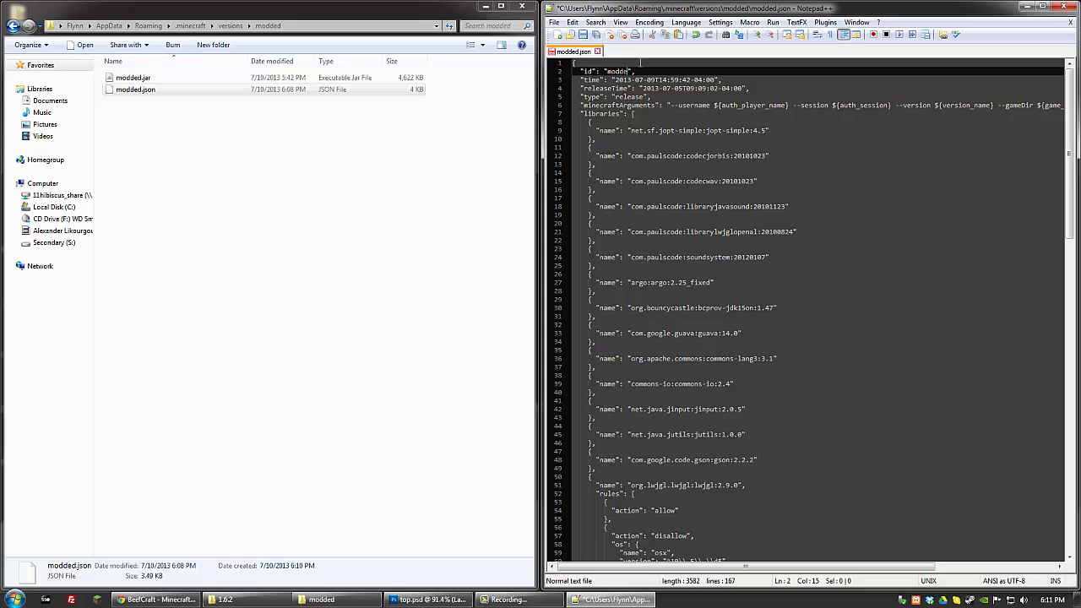
pyautogui.click(583, 35)
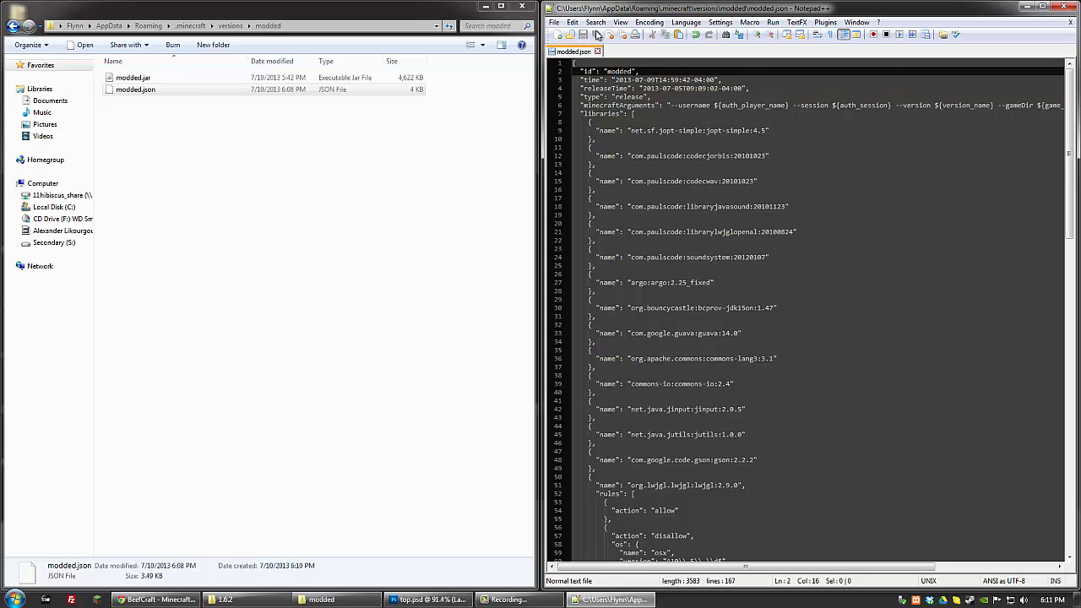
pyautogui.click(1064, 6)
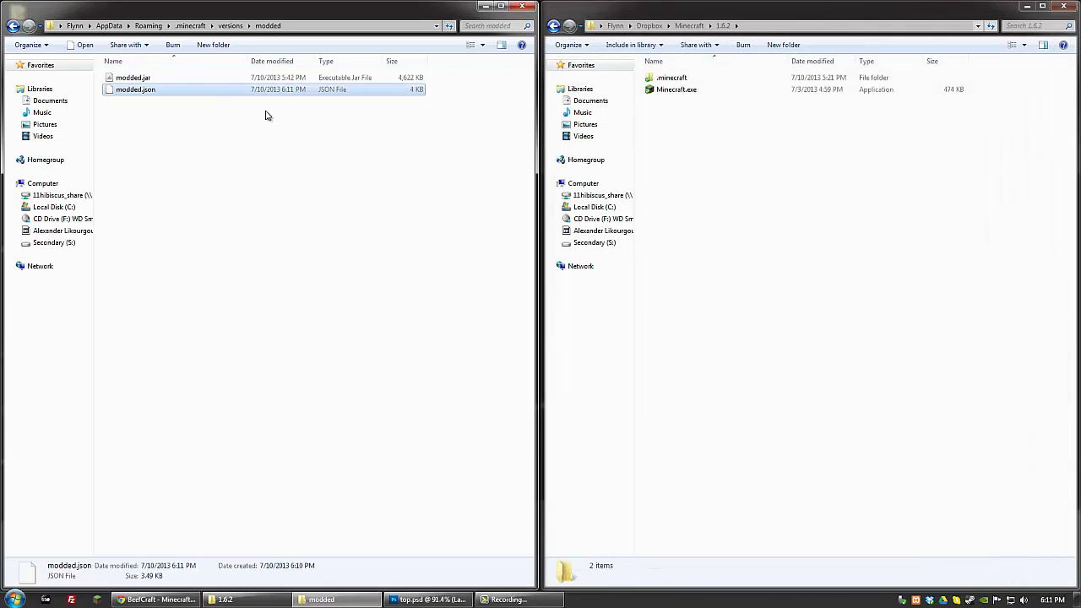
# Step: Minimize the 1.6.2 folder window and snap the modded folder window to the right half
pyautogui.click(156, 118)
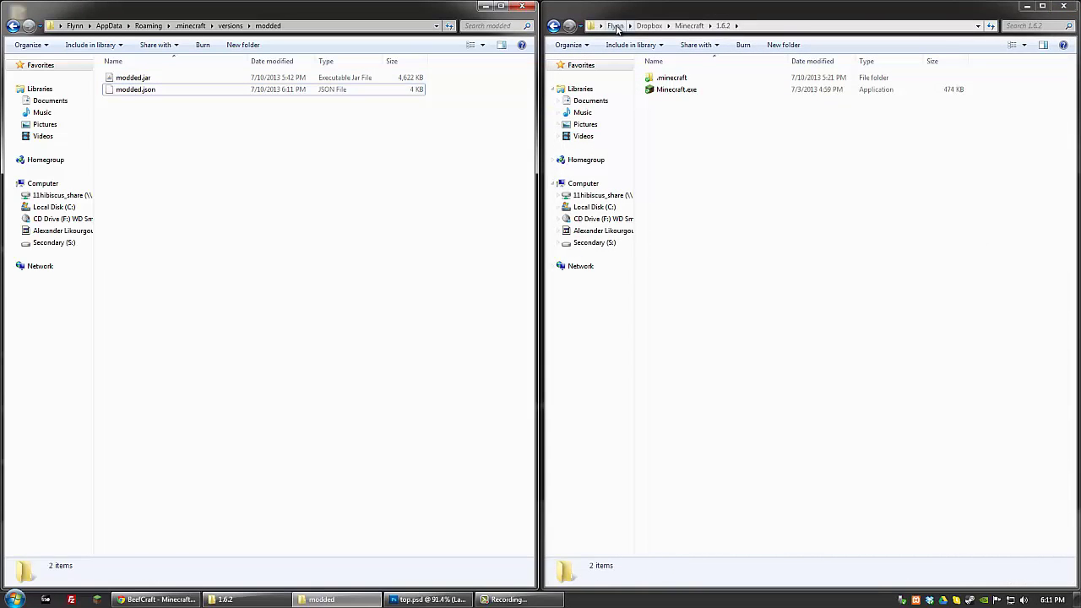
pyautogui.click(1027, 6)
pyautogui.press('super+Right')
pyautogui.press('super+Right')
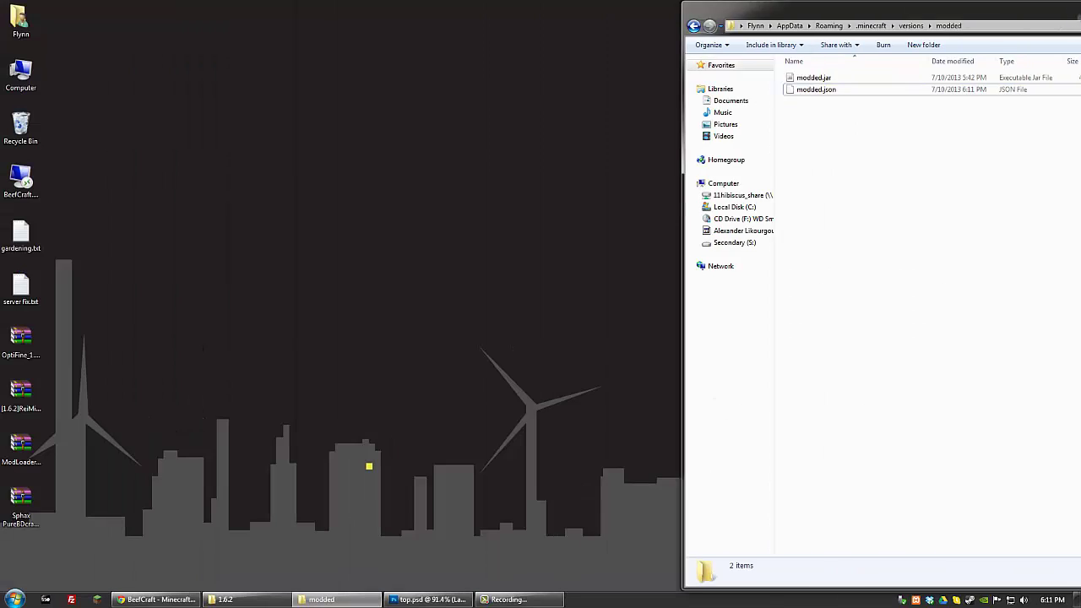
# Step: Open modded.jar as an archive in WinRAR archiver
pyautogui.click(663, 80)
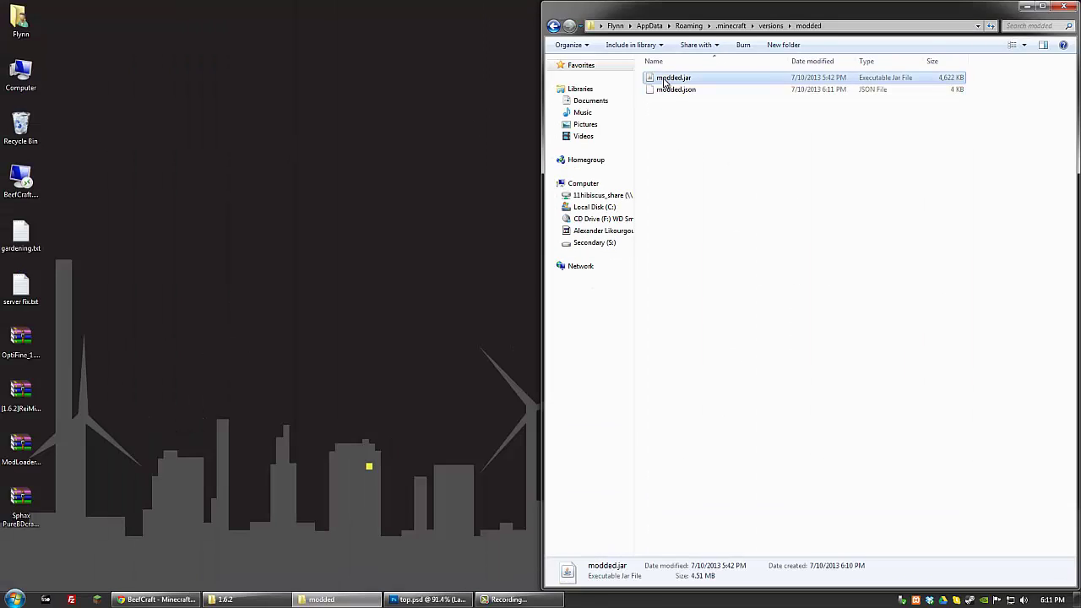
pyautogui.rightClick(664, 80)
pyautogui.moveTo(693, 111)
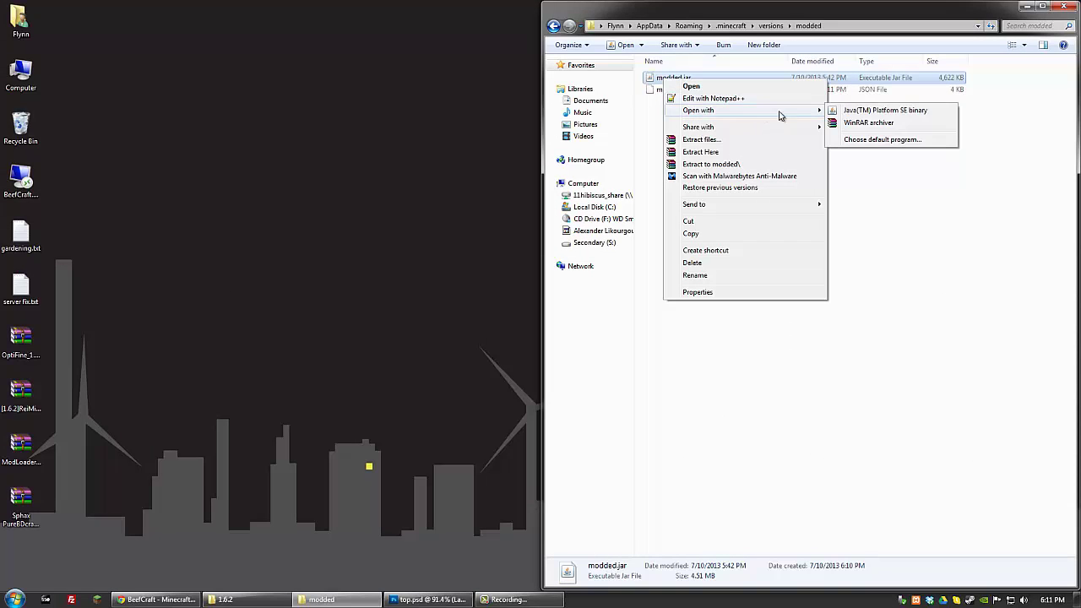
pyautogui.click(857, 124)
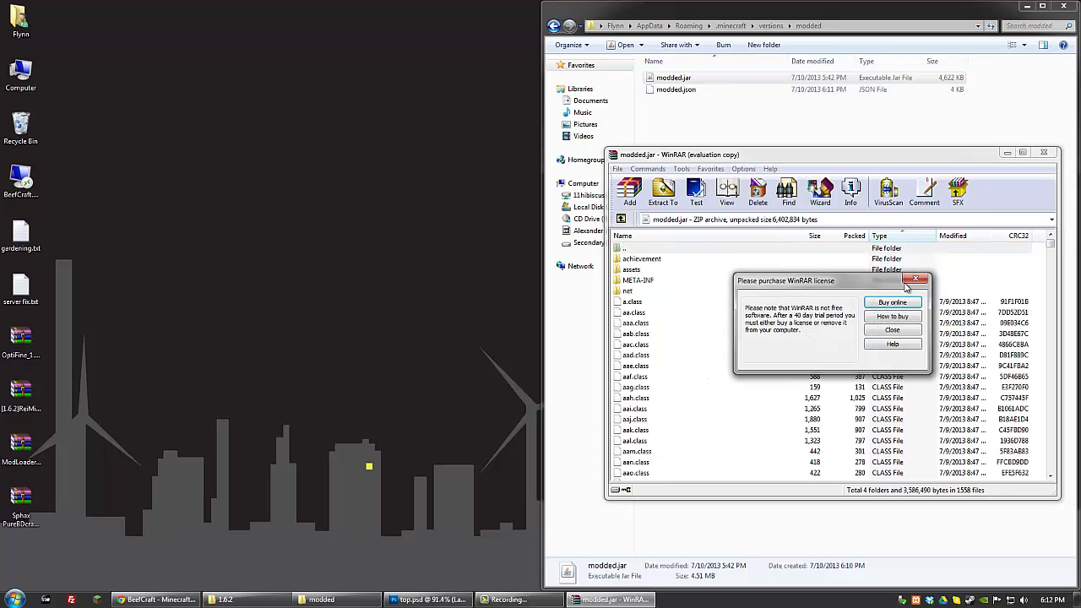
# Step: Delete the META-INF folder from modded.jar
pyautogui.click(905, 284)
pyautogui.click(646, 281)
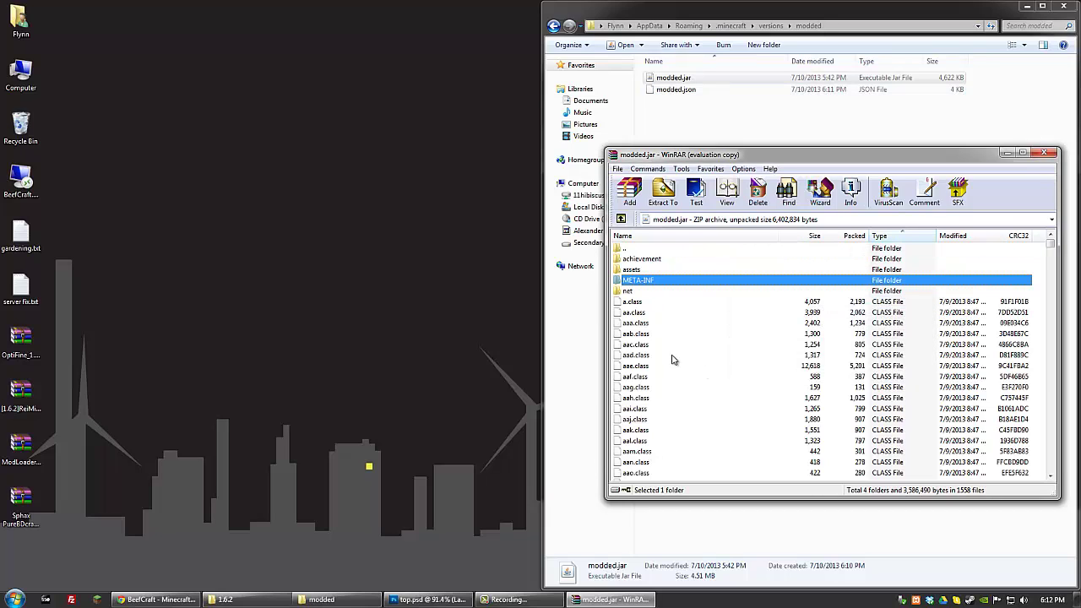
pyautogui.press('Delete')
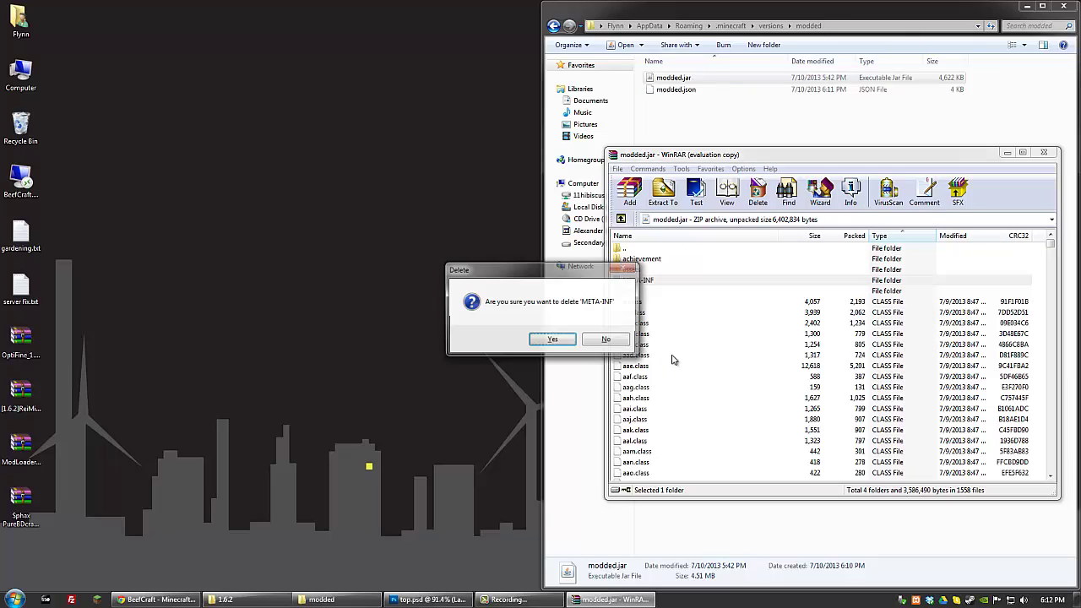
pyautogui.click(554, 339)
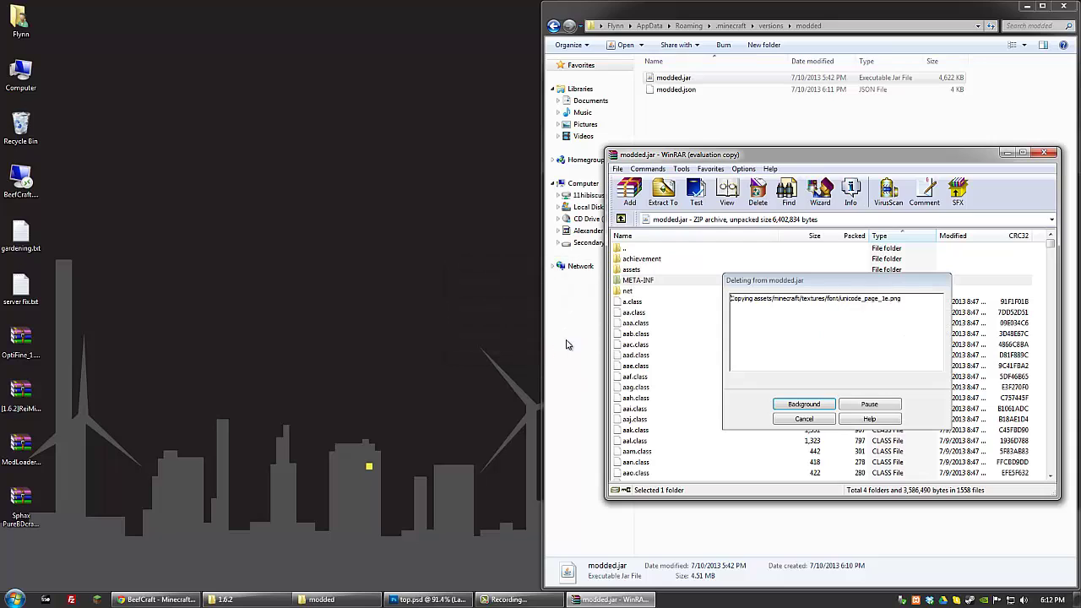
# Step: Open OptiFine_1.6.2_HD_U_A2.zip from the desktop and select all of its contents
pyautogui.click(21, 345)
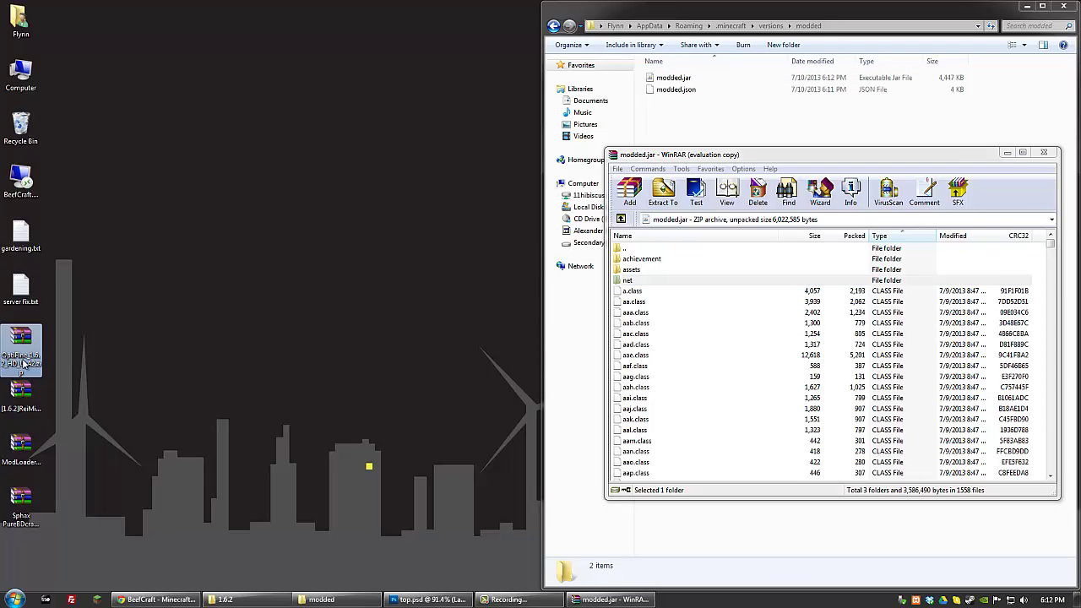
pyautogui.click(21, 391)
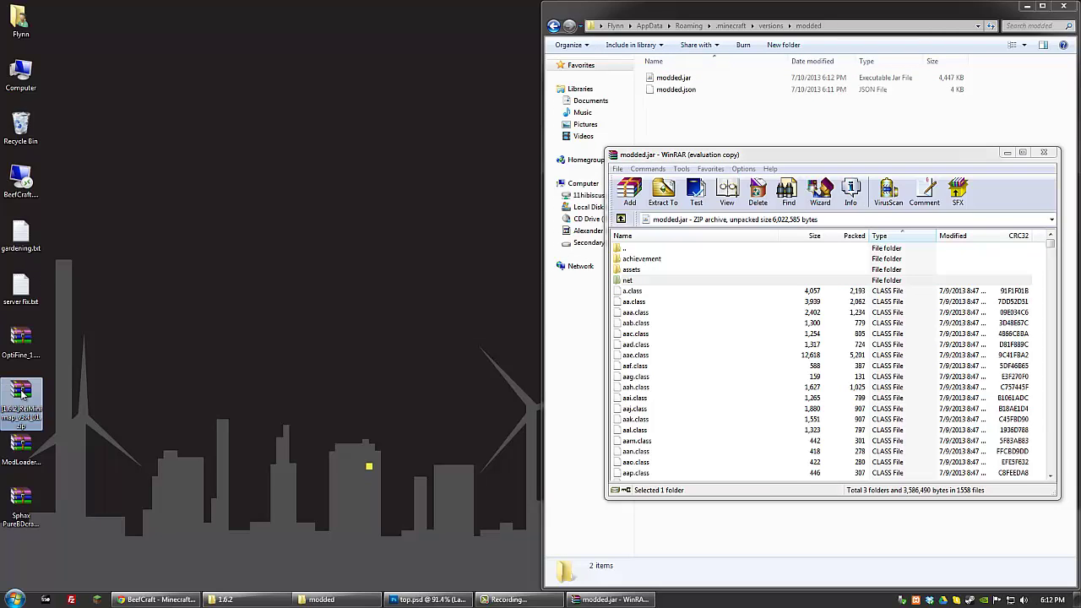
pyautogui.doubleClick(21, 346)
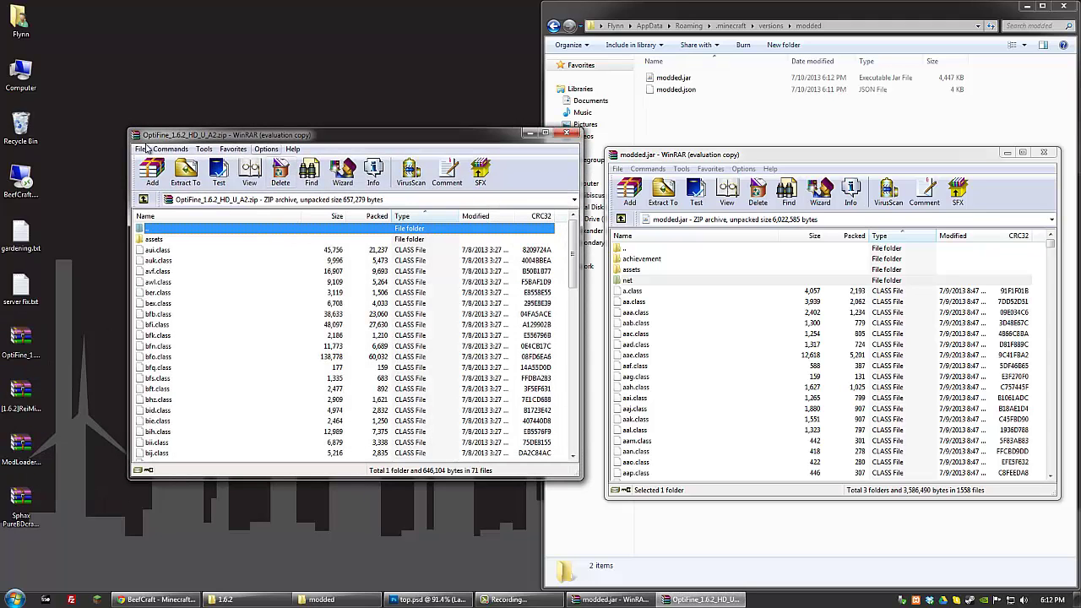
pyautogui.click(449, 257)
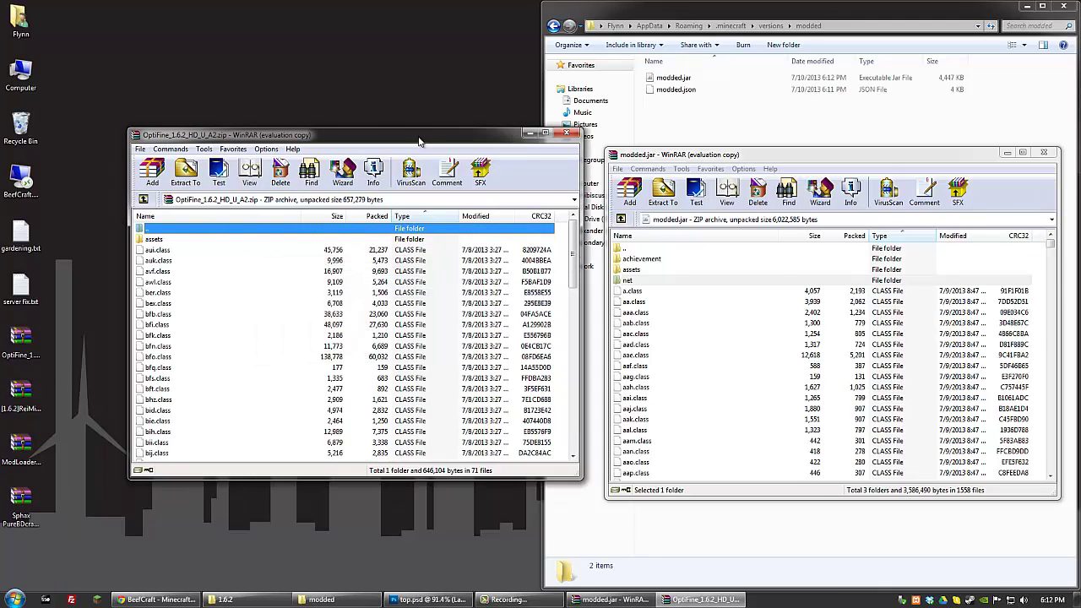
pyautogui.moveTo(418, 141); pyautogui.dragTo(366, 111)
pyautogui.click(201, 288)
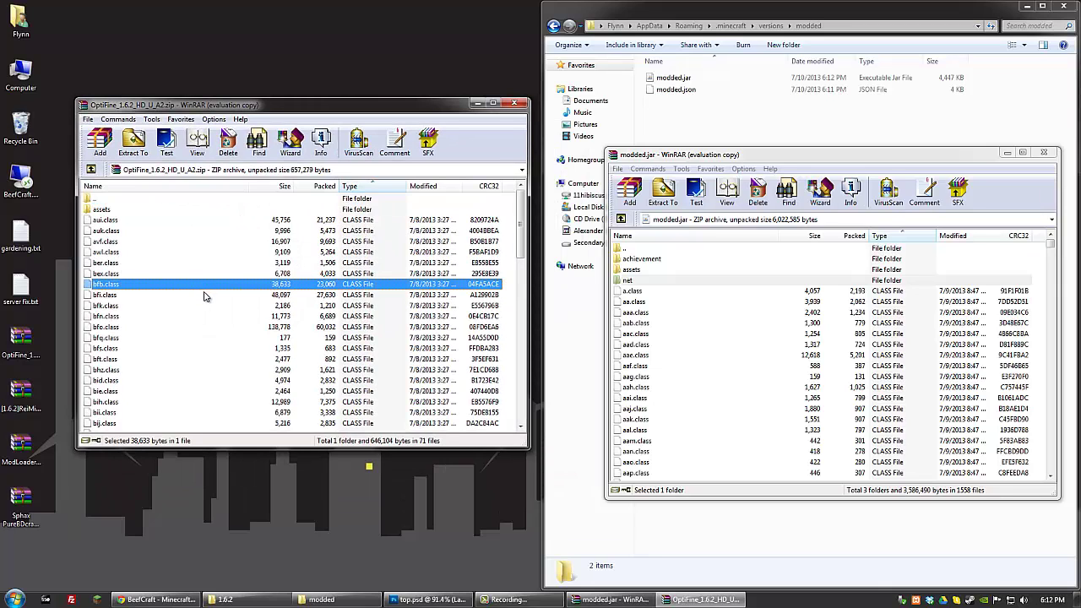
pyautogui.hotkey('ctrl', 'a')
# Step: Drag all the OptiFine files into modded.jar and confirm adding them
pyautogui.click(872, 370)
pyautogui.scroll(-5, 874, 376)
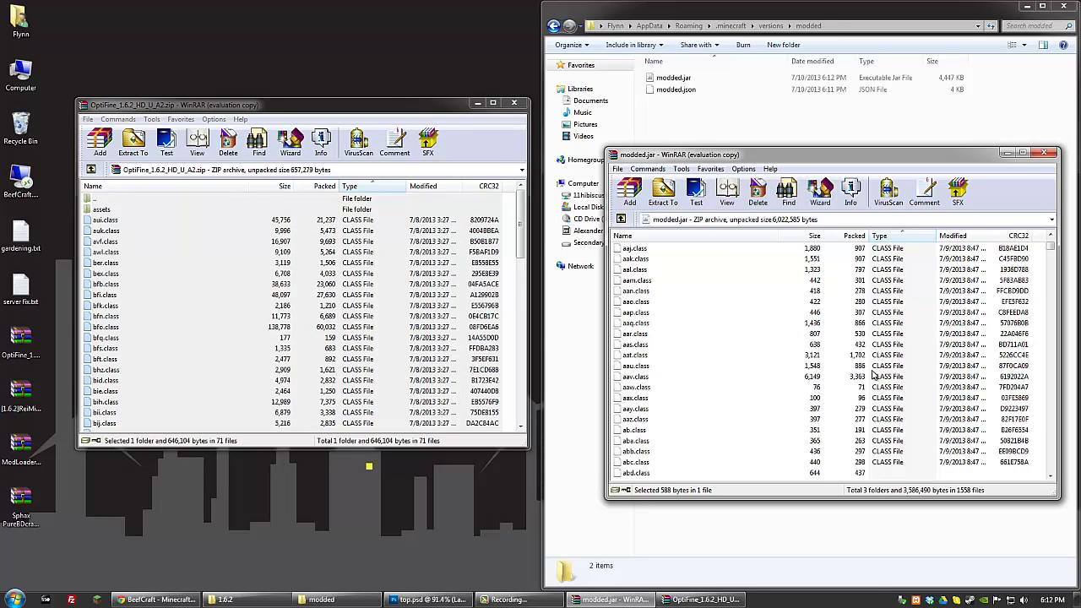
pyautogui.scroll(-5, 874, 376)
pyautogui.moveTo(375, 332); pyautogui.dragTo(735, 380)
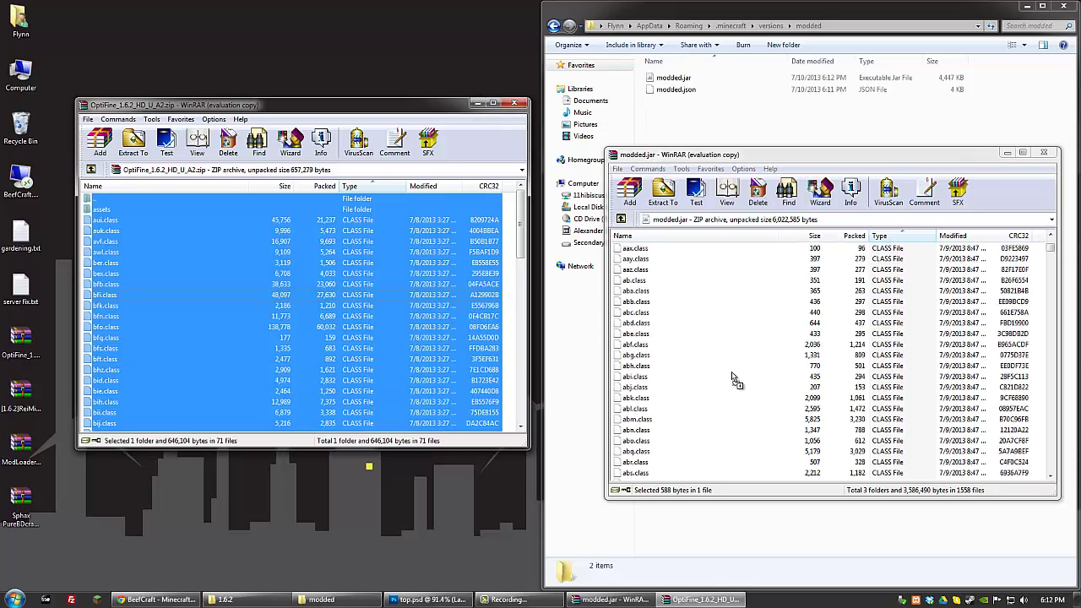
pyautogui.moveTo(731, 377); pyautogui.dragTo(733, 378)
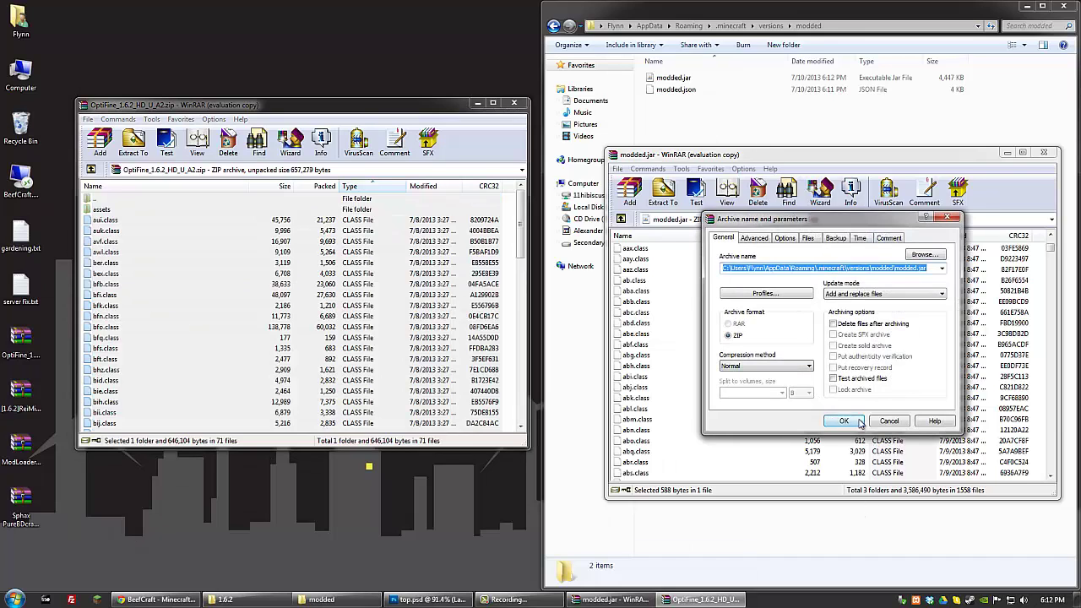
pyautogui.click(843, 421)
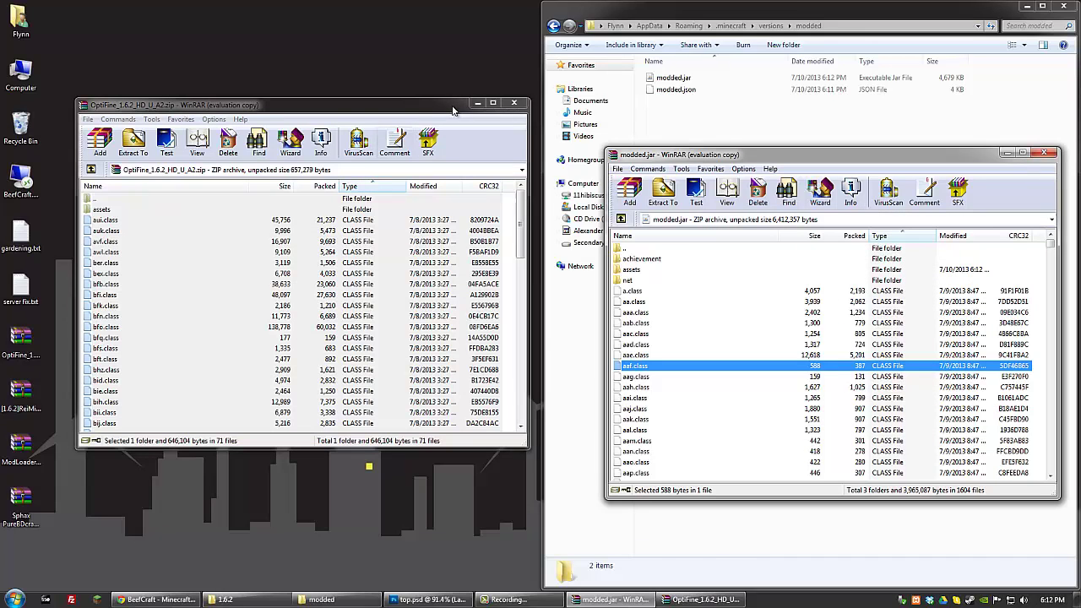
# Step: Add reifnsk, avg.class and mod_ReiMinimap.class from the ReiMinimap zip to modded.jar, then close both archives
pyautogui.click(517, 105)
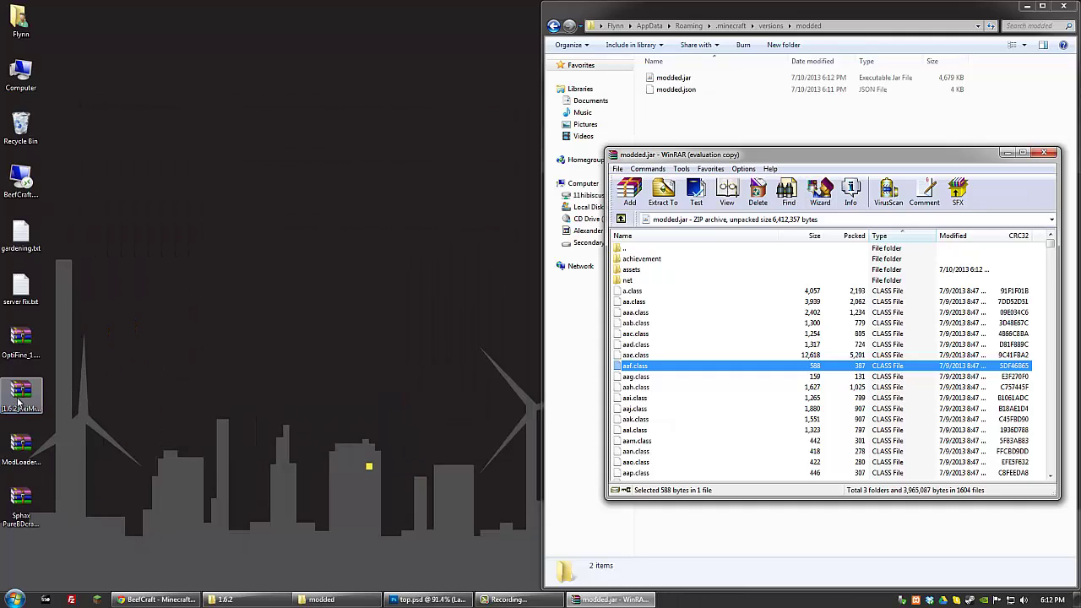
pyautogui.click(25, 397)
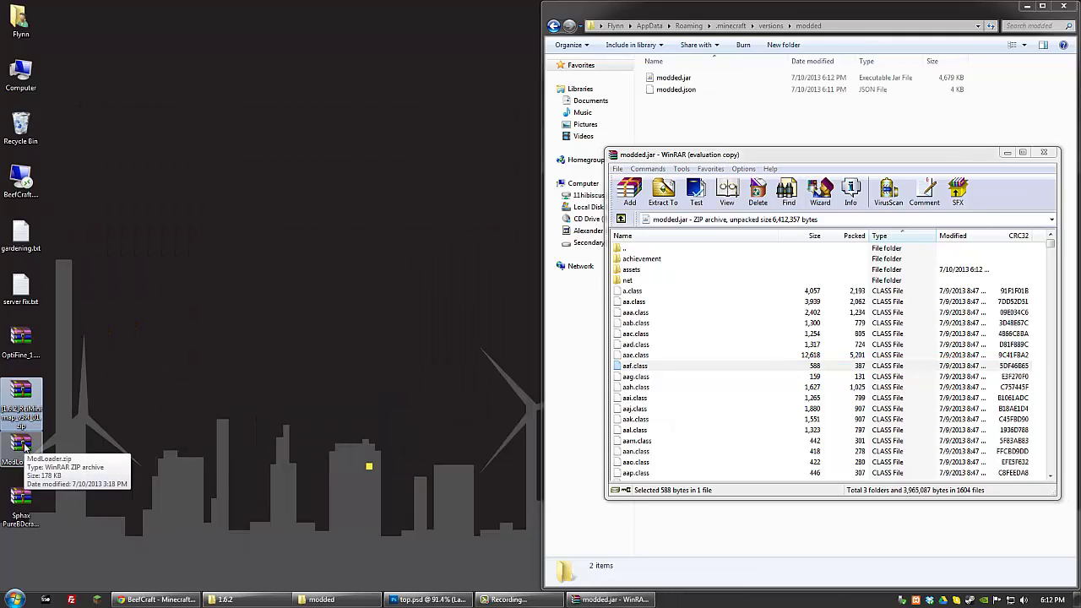
pyautogui.doubleClick(29, 394)
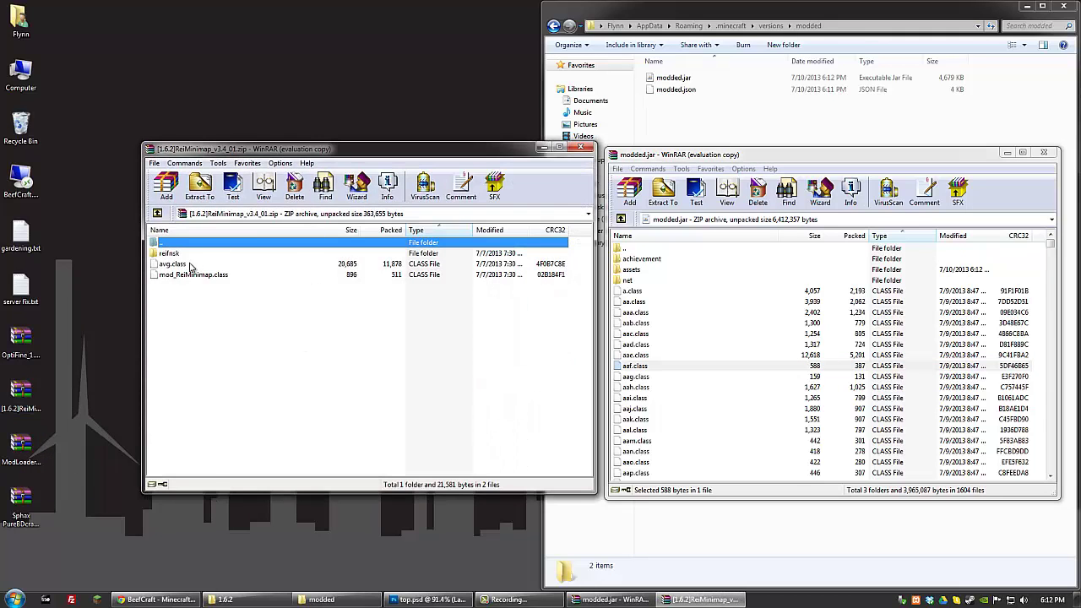
pyautogui.click(179, 256)
pyautogui.press('Escape')
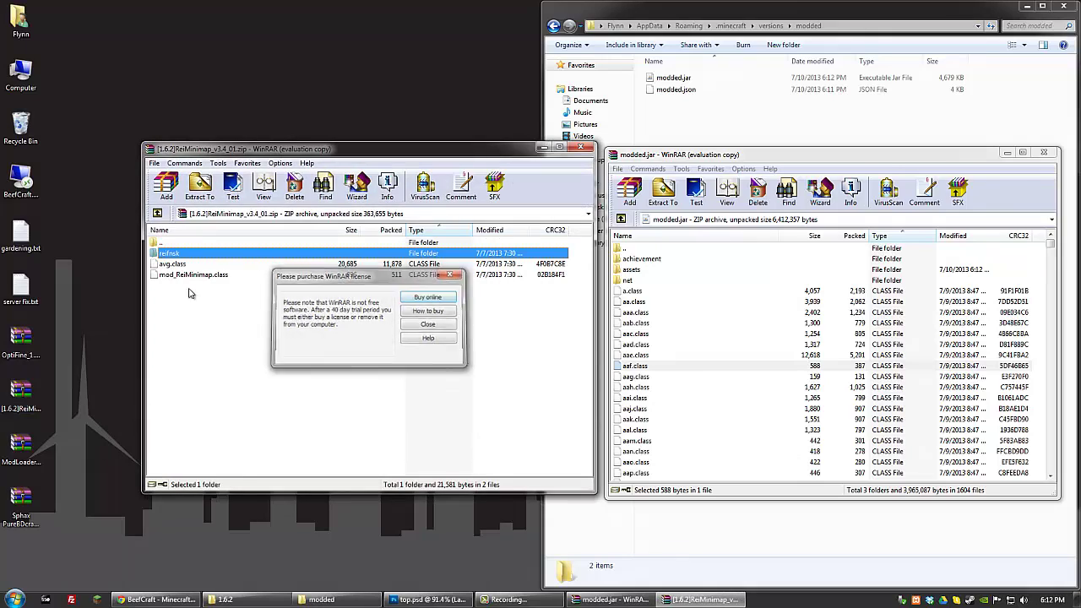
pyautogui.keyDown('shift'); pyautogui.click(189, 276); pyautogui.keyUp('shift')
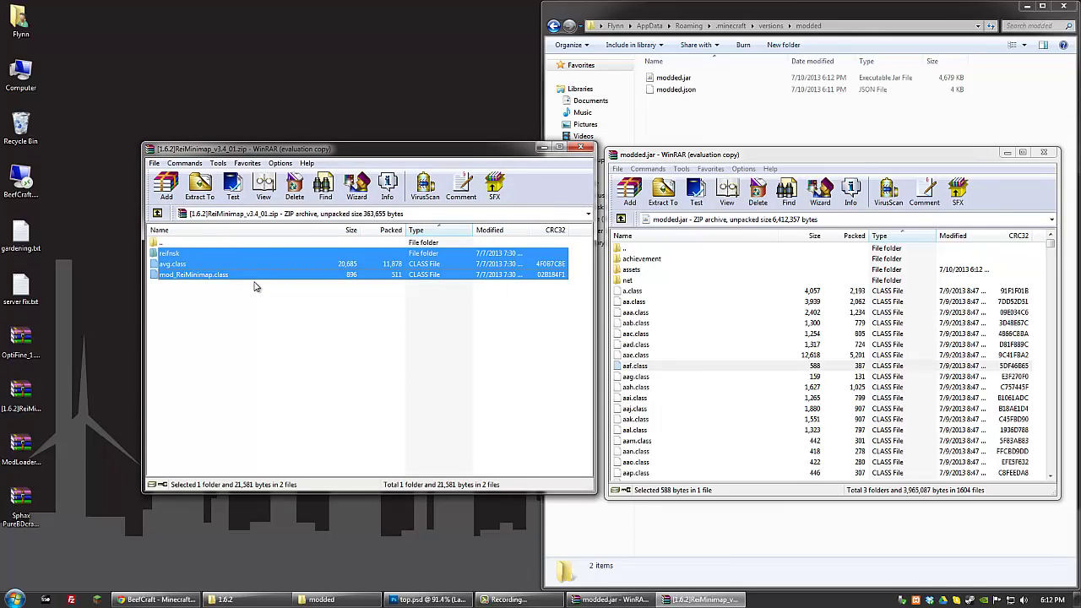
pyautogui.moveTo(228, 268); pyautogui.dragTo(685, 441)
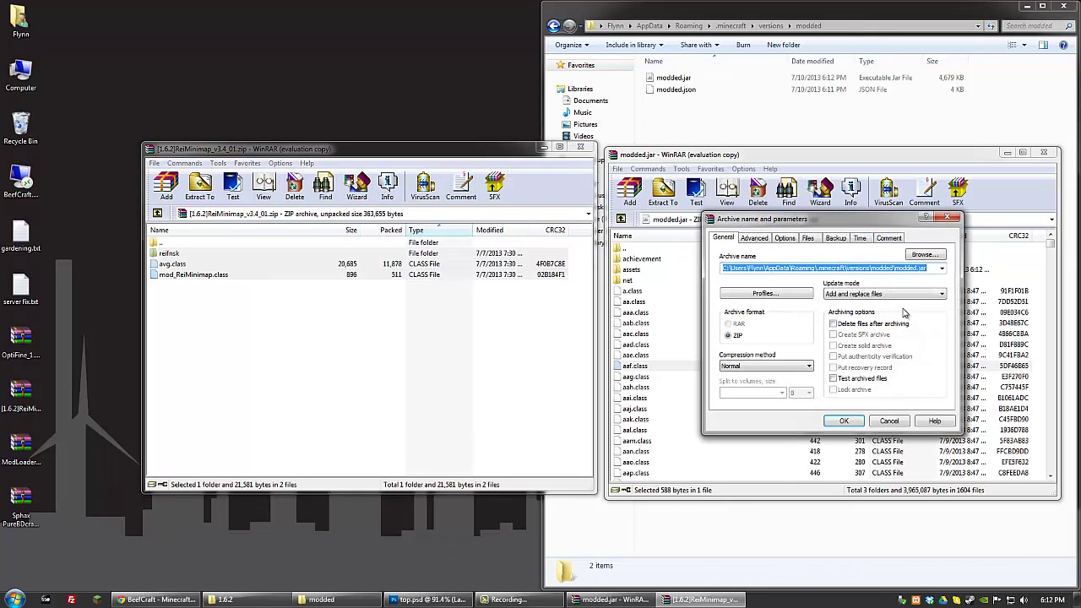
pyautogui.click(844, 420)
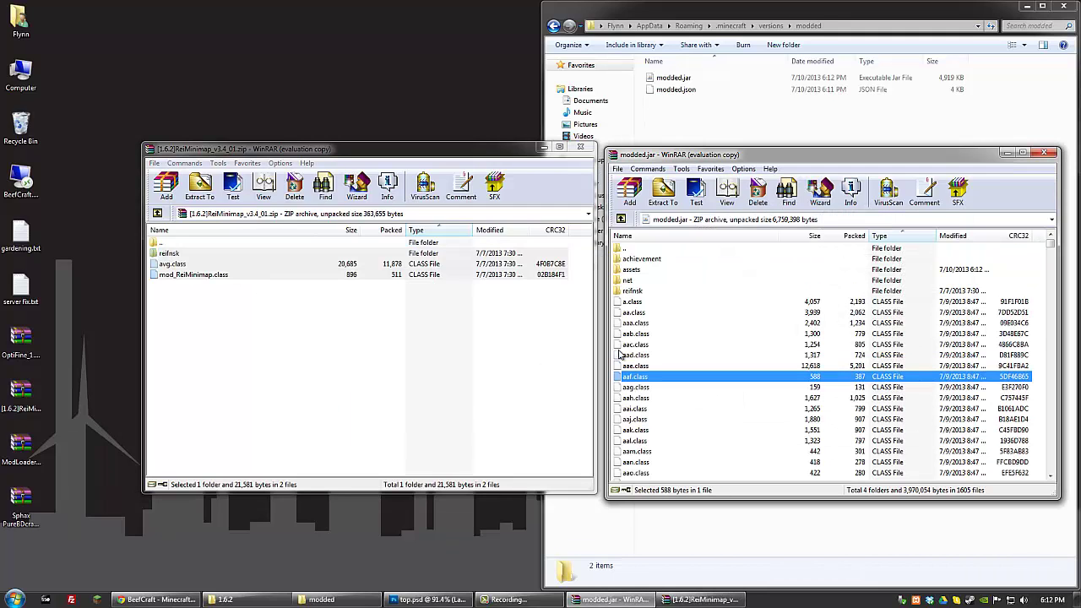
pyautogui.click(580, 147)
pyautogui.click(1047, 153)
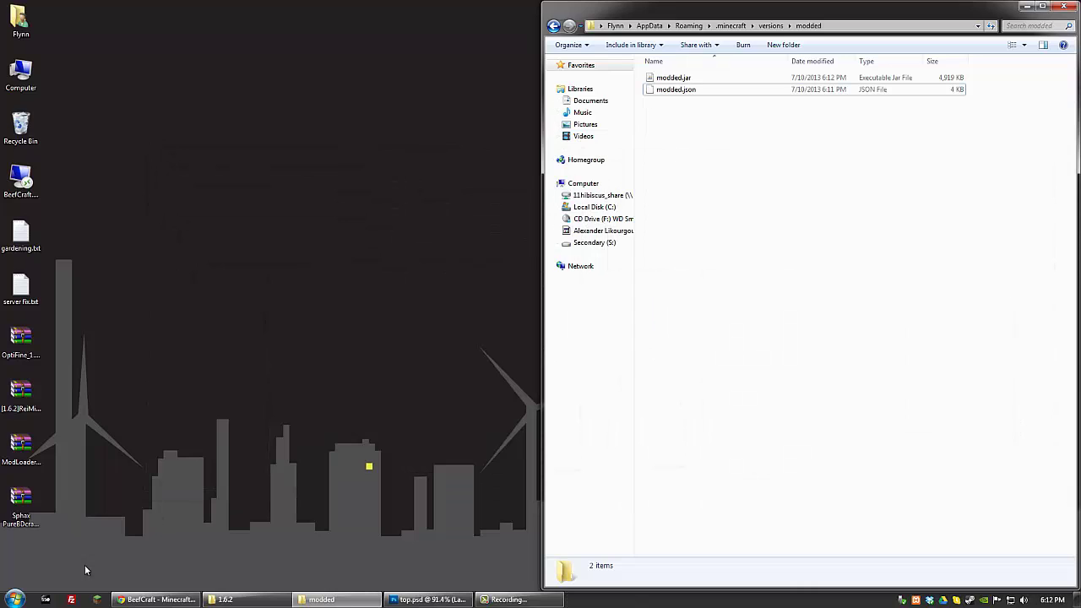
# Step: In the launcher, set the profile's version to release modded, name it Modded, and save
pyautogui.click(99, 600)
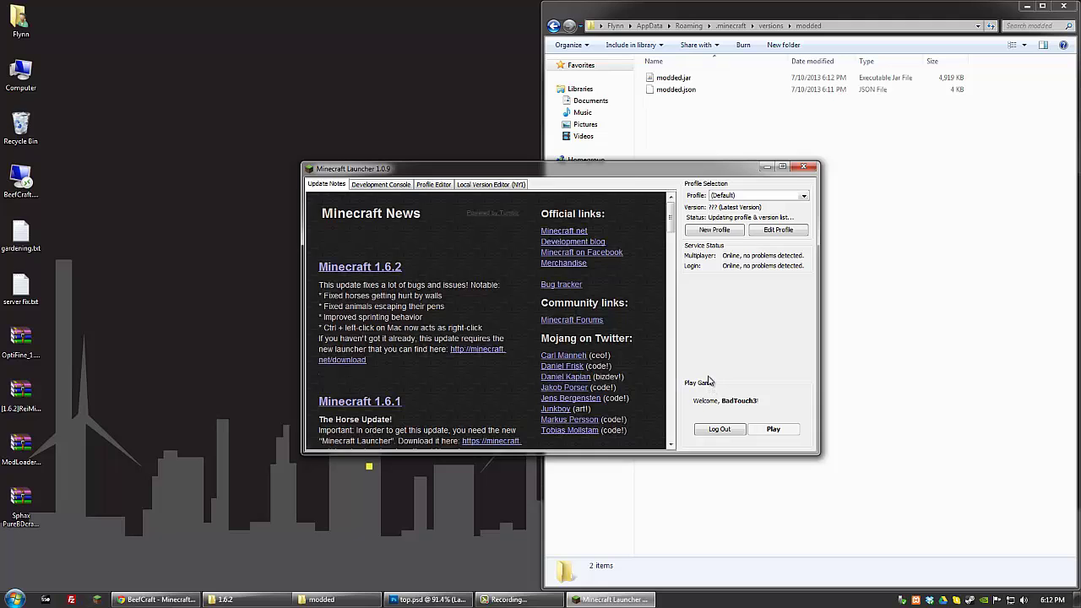
pyautogui.click(765, 232)
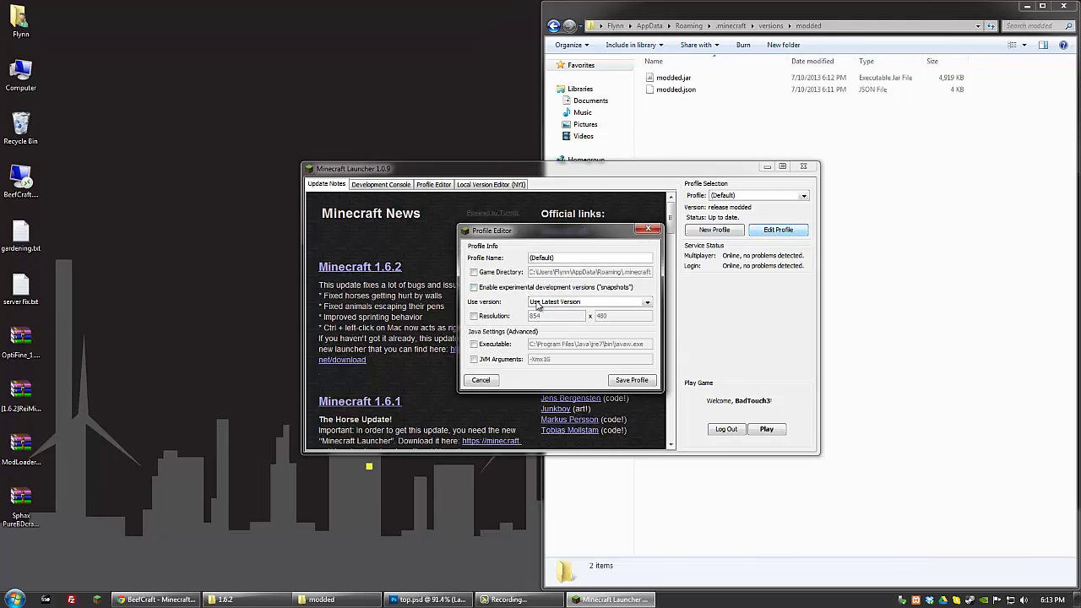
pyautogui.click(539, 304)
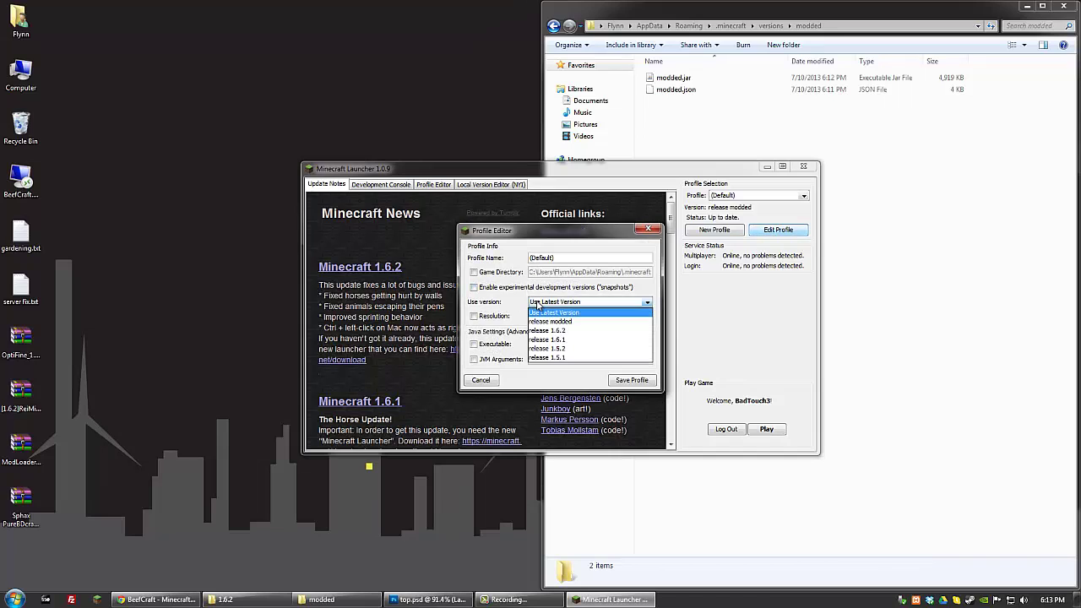
pyautogui.click(572, 322)
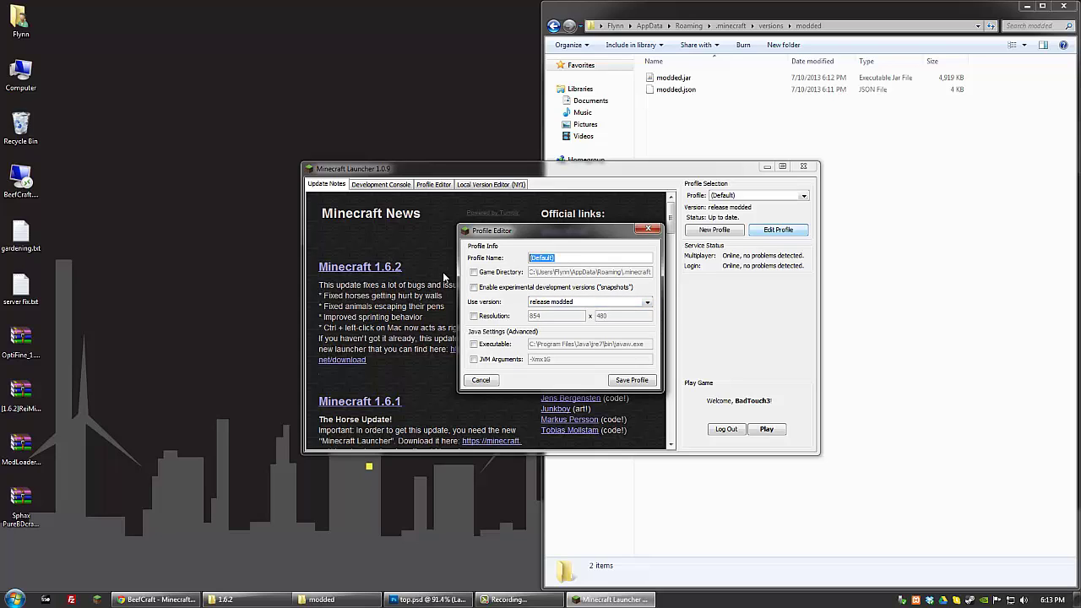
pyautogui.write('Modded')
pyautogui.click(634, 381)
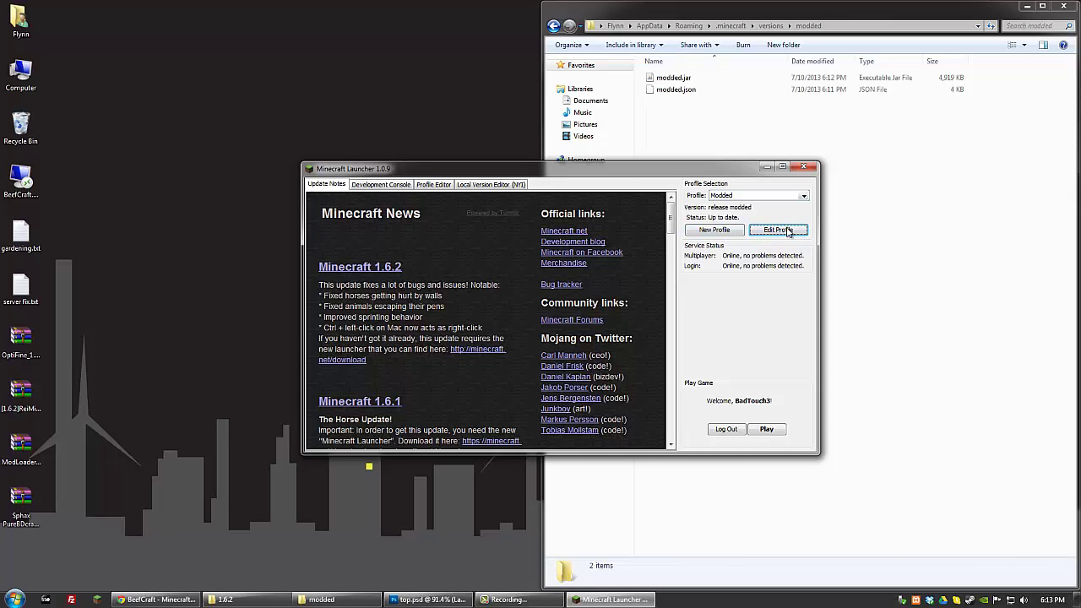
# Step: Keep Modded as the active profile and confirm it still uses release modded
pyautogui.click(738, 196)
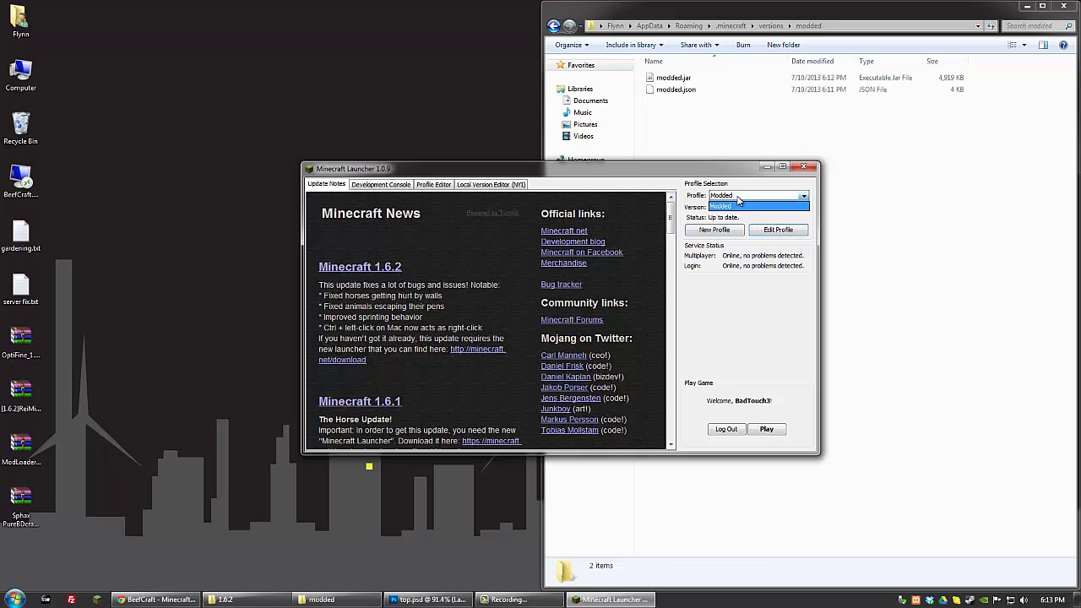
pyautogui.click(751, 206)
pyautogui.click(777, 230)
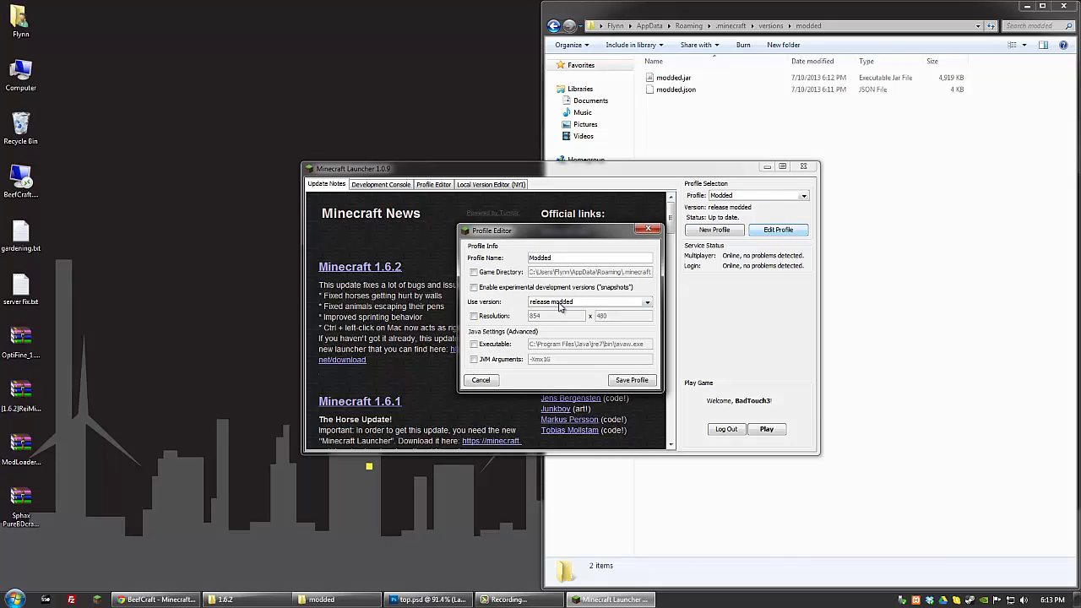
pyautogui.click(559, 307)
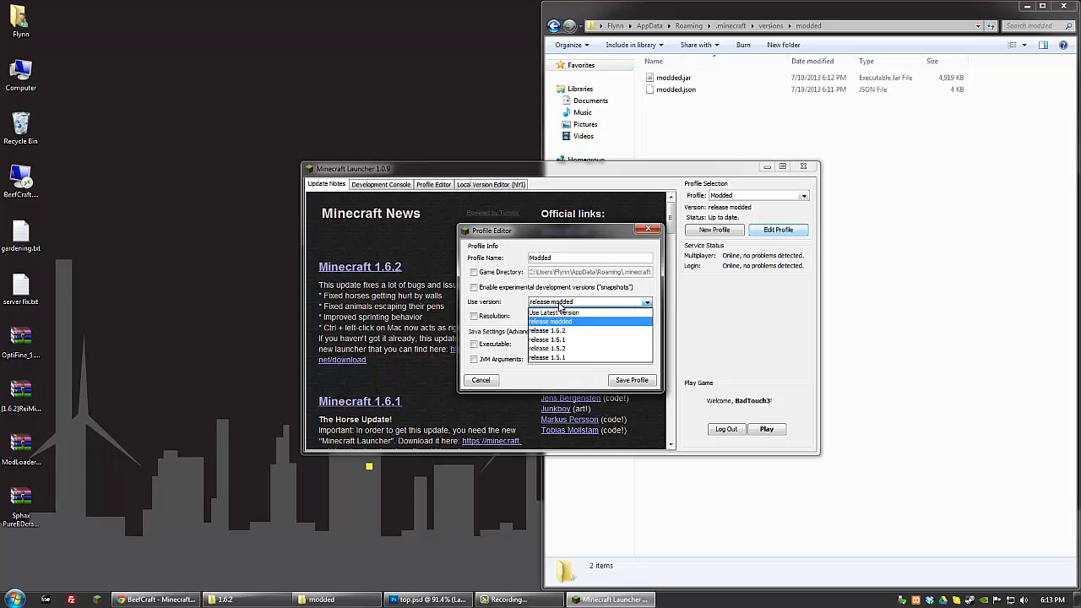
pyautogui.click(554, 242)
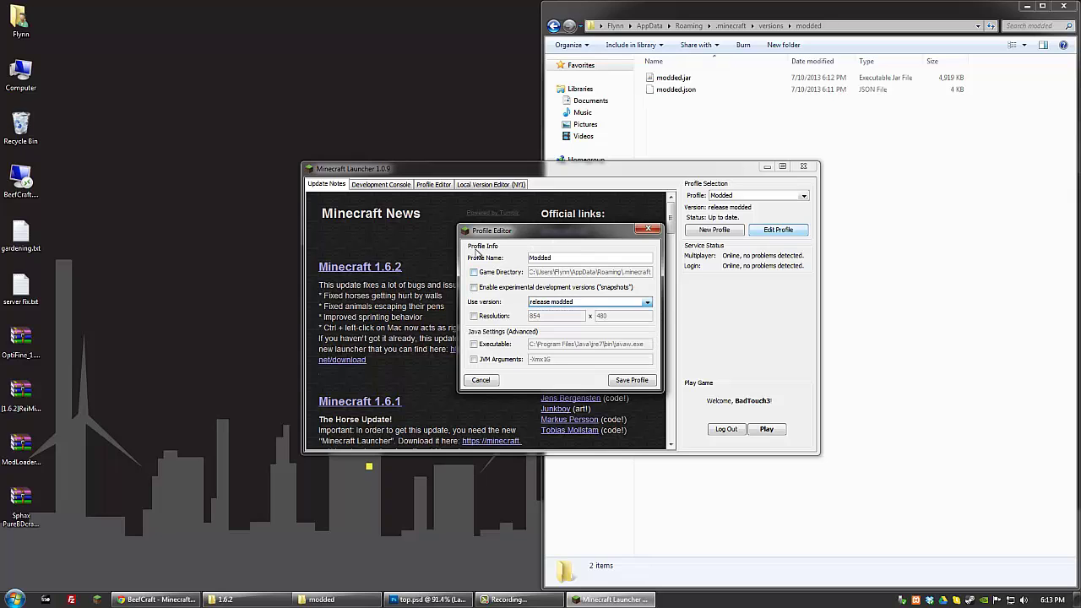
pyautogui.click(478, 382)
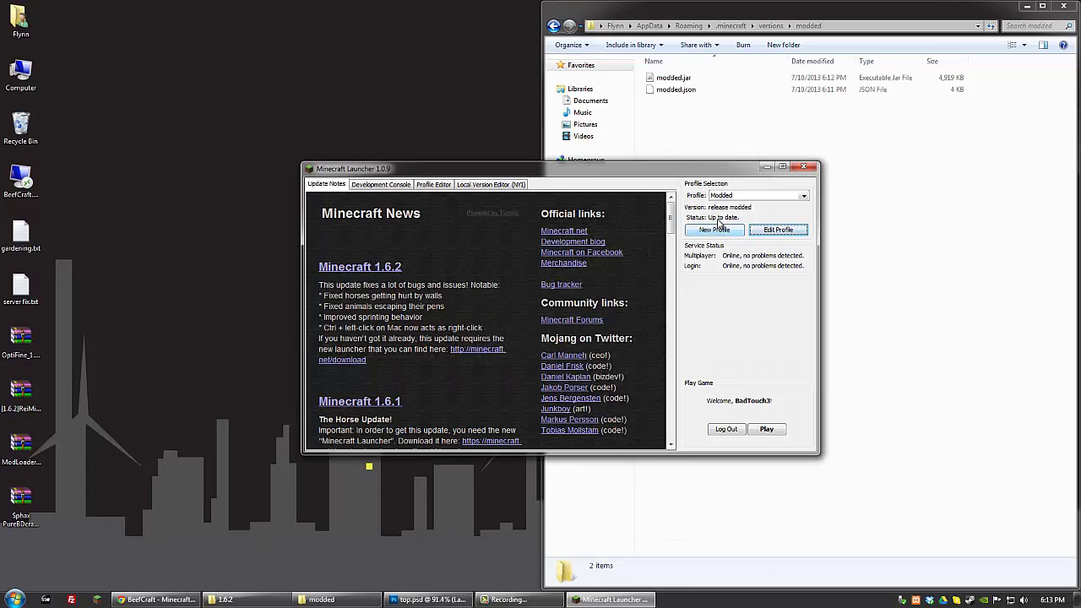
# Step: Play with the Modded profile, maximize the game, and start a new singleplayer world with its name erased
pyautogui.click(768, 430)
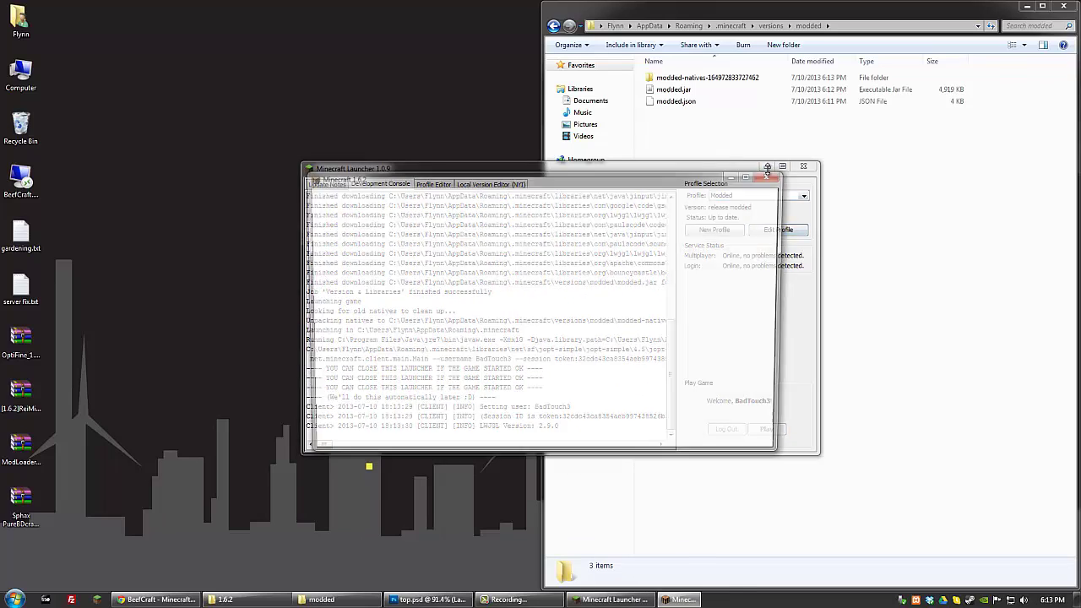
pyautogui.click(765, 167)
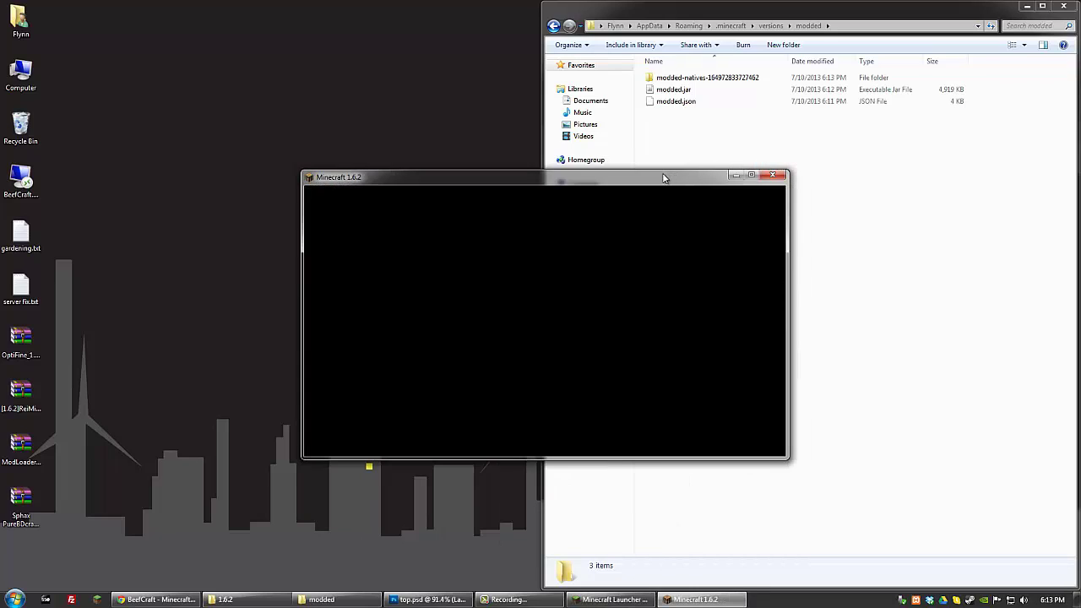
pyautogui.doubleClick(664, 177)
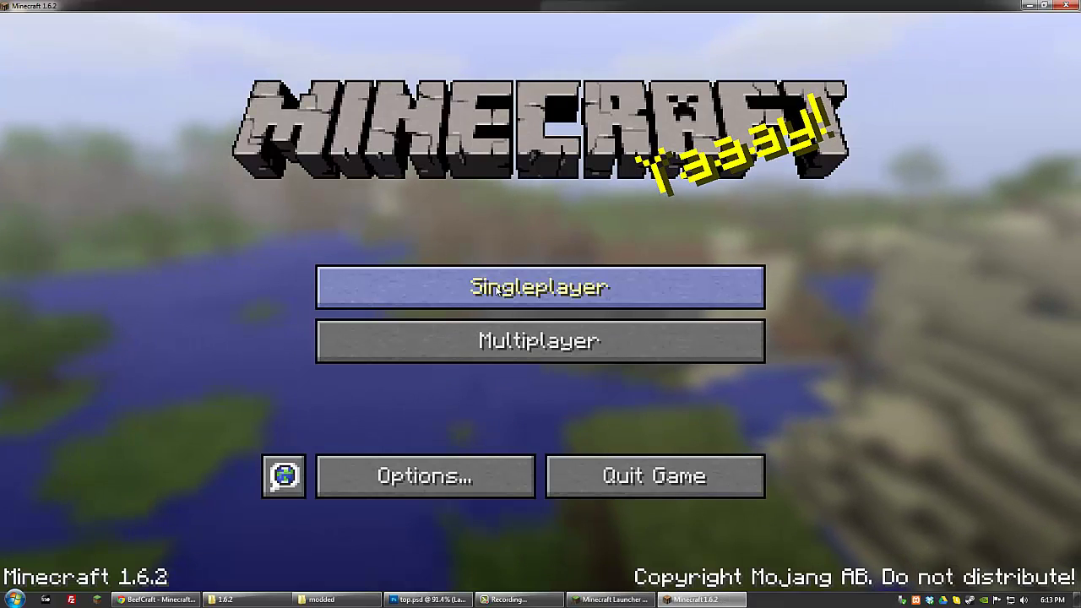
pyautogui.click(496, 291)
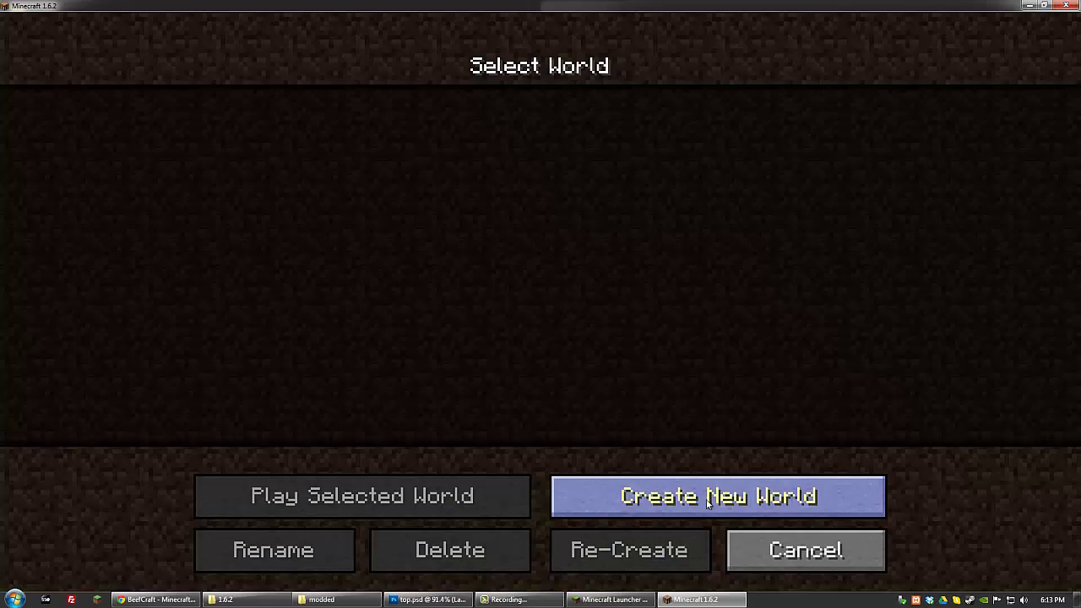
pyautogui.click(676, 497)
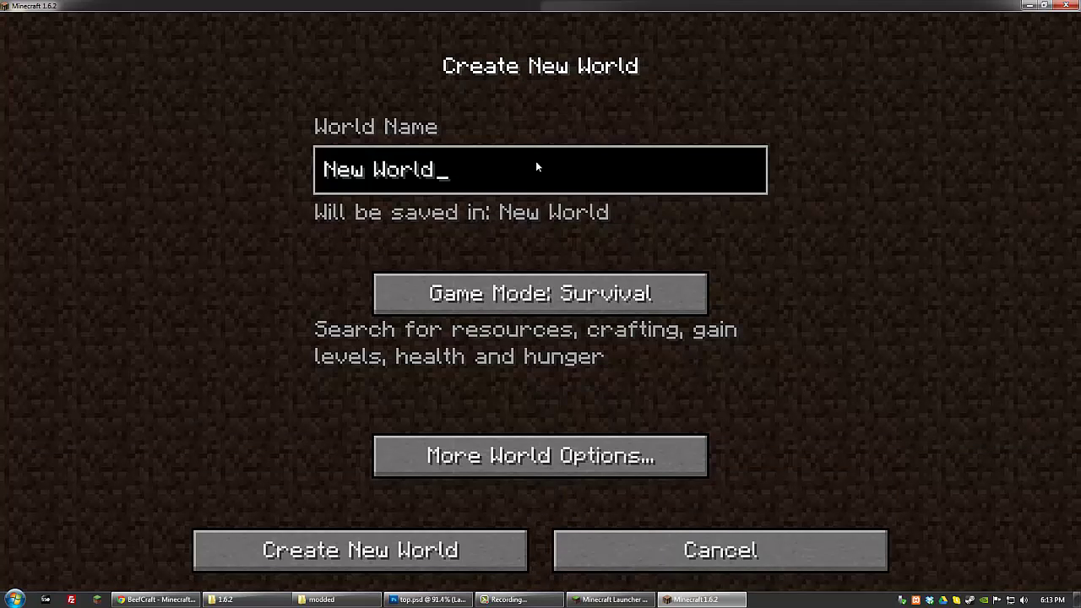
pyautogui.press('BackSpace')
pyautogui.press('BackSpace')
pyautogui.press('BackSpace')
pyautogui.press('BackSpace')
pyautogui.press('BackSpace')
pyautogui.press('BackSpace')
pyautogui.press('BackSpace')
pyautogui.press('BackSpace')
pyautogui.press('BackSpace')
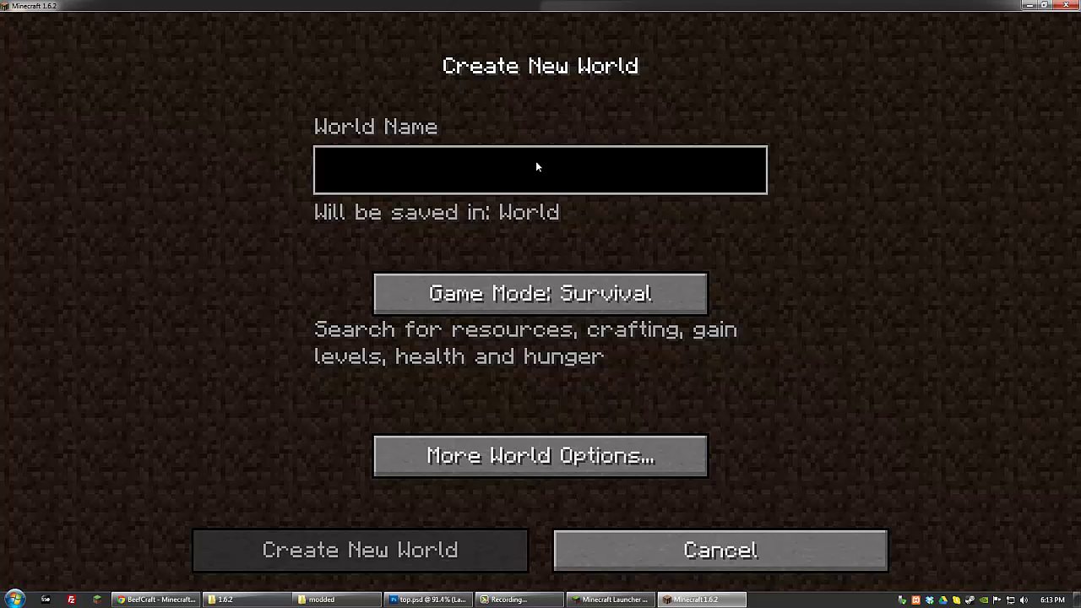
# Step: Create 'Test World' with Creative game mode and Superflat world type, and enter it
pyautogui.write('Test ')
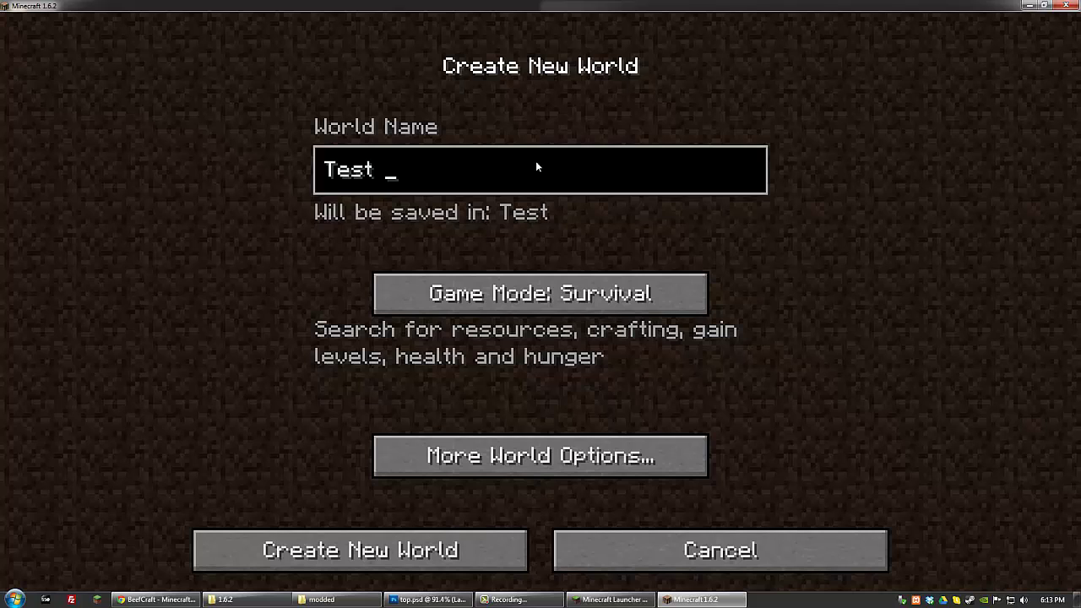
pyautogui.write('World')
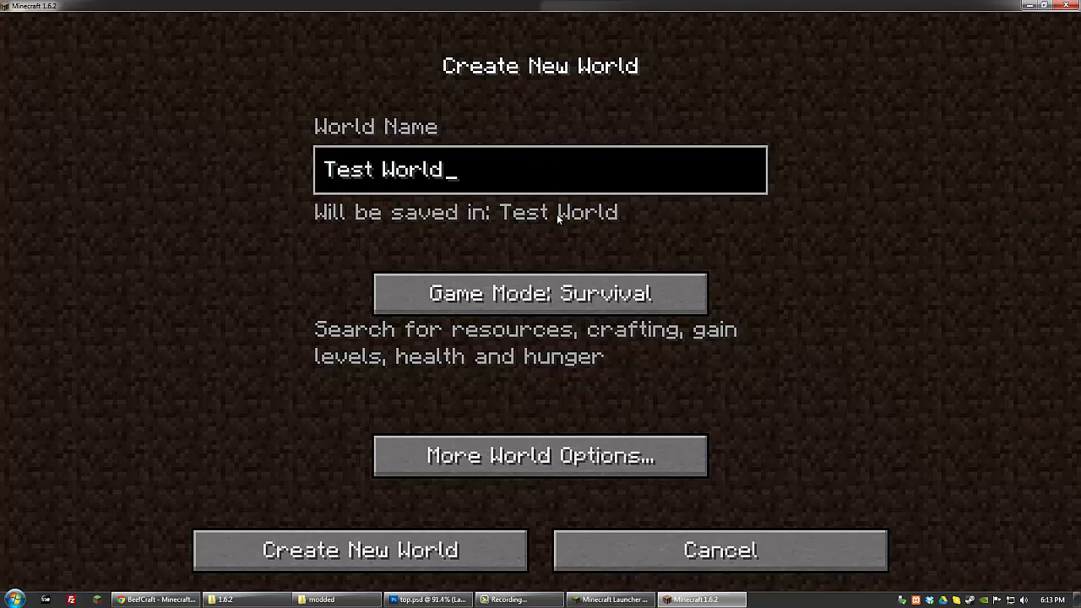
pyautogui.click(564, 293)
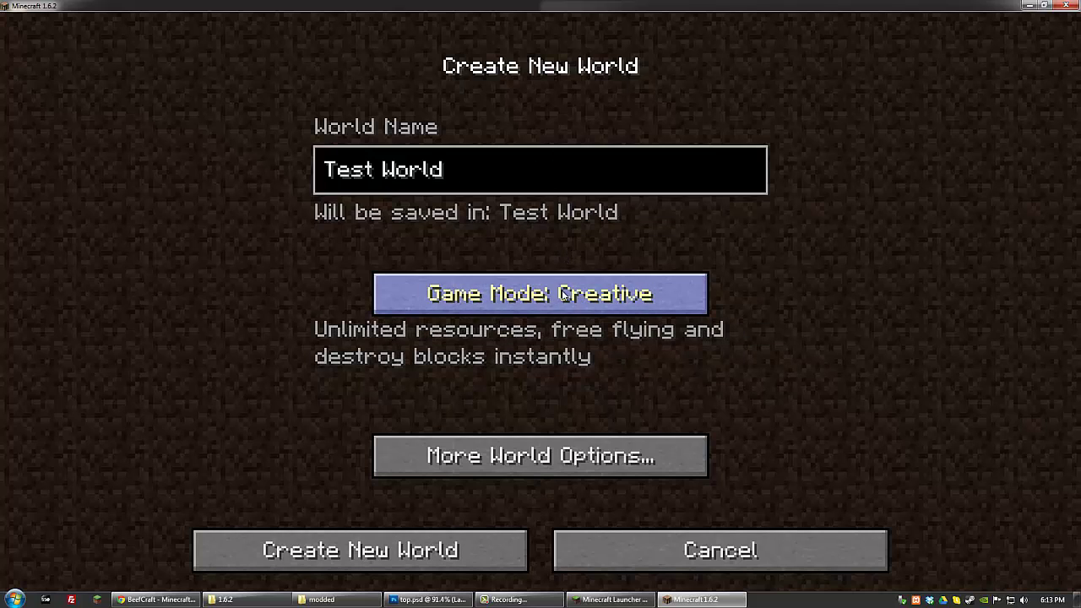
pyautogui.click(571, 461)
pyautogui.click(684, 267)
pyautogui.click(548, 456)
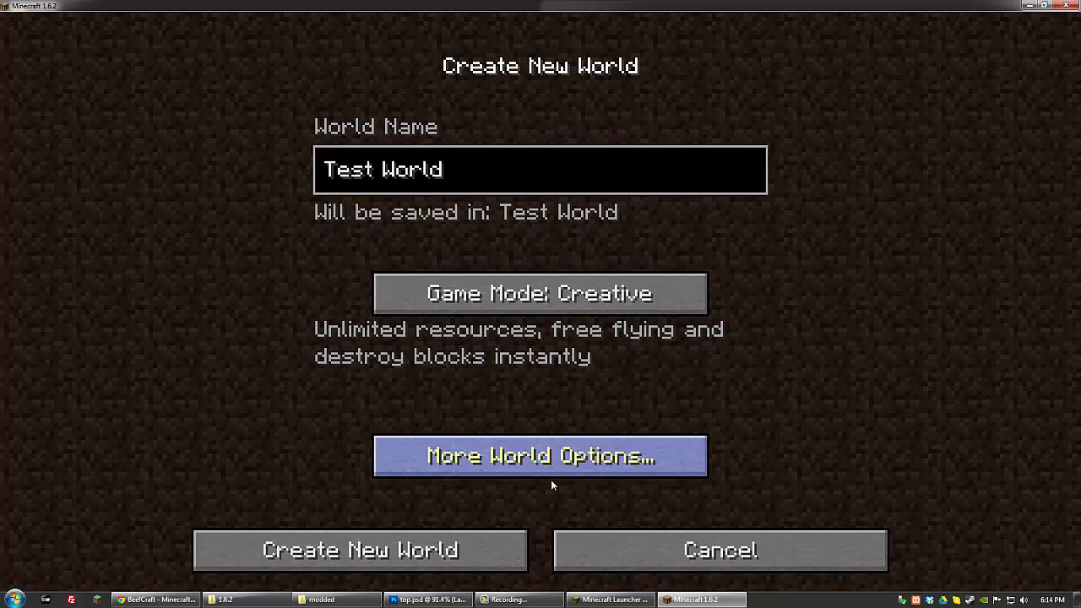
pyautogui.click(371, 561)
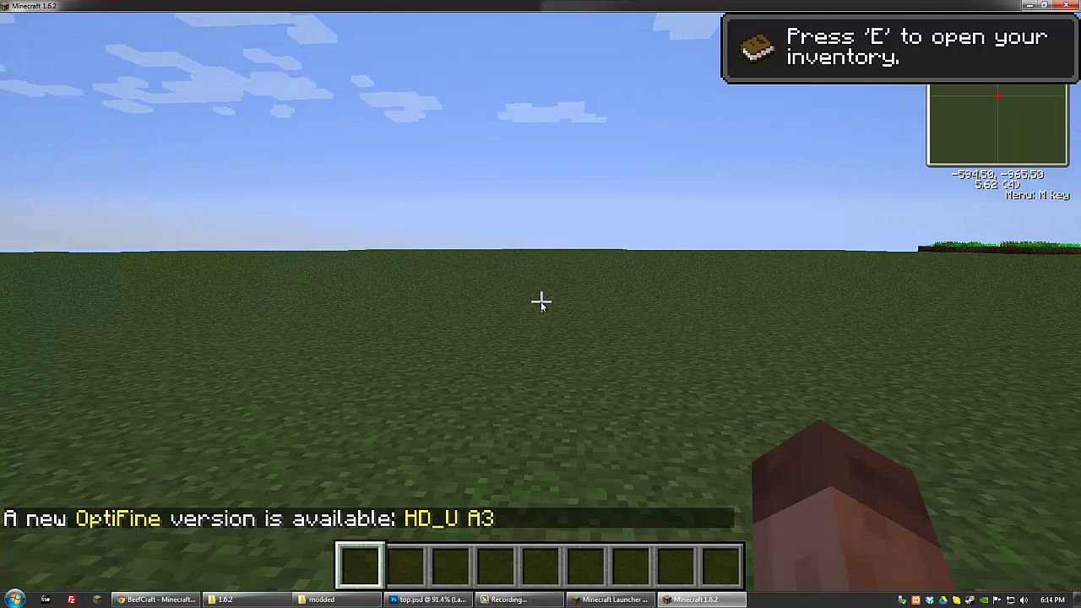
# Step: Check the creative inventory, review OptiFine's Video Settings, then return to the pause menu
pyautogui.press('e')
pyautogui.press('e')
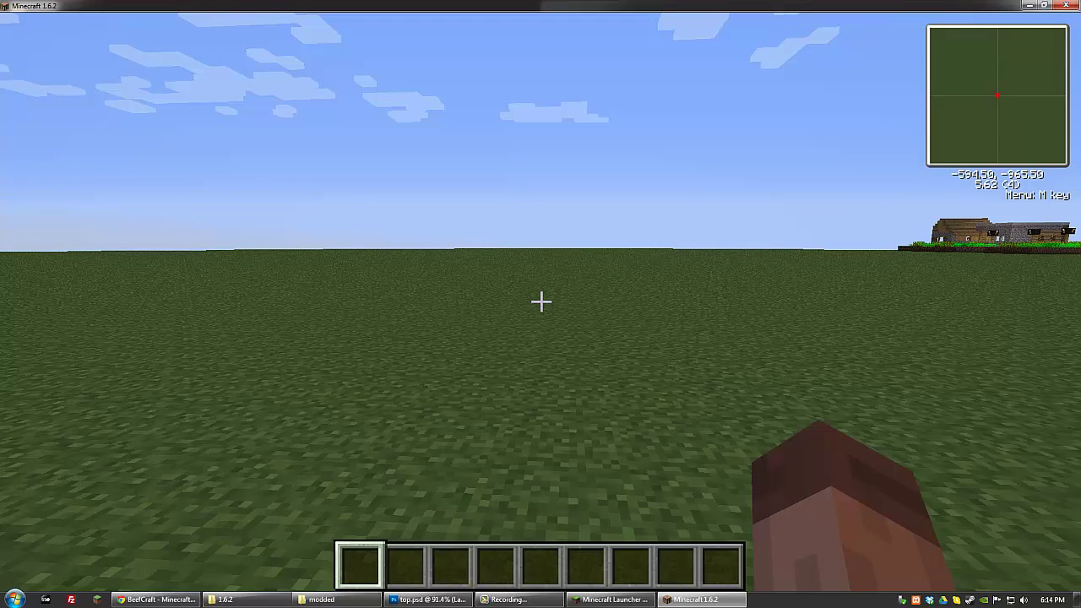
pyautogui.press('Escape')
pyautogui.click(433, 371)
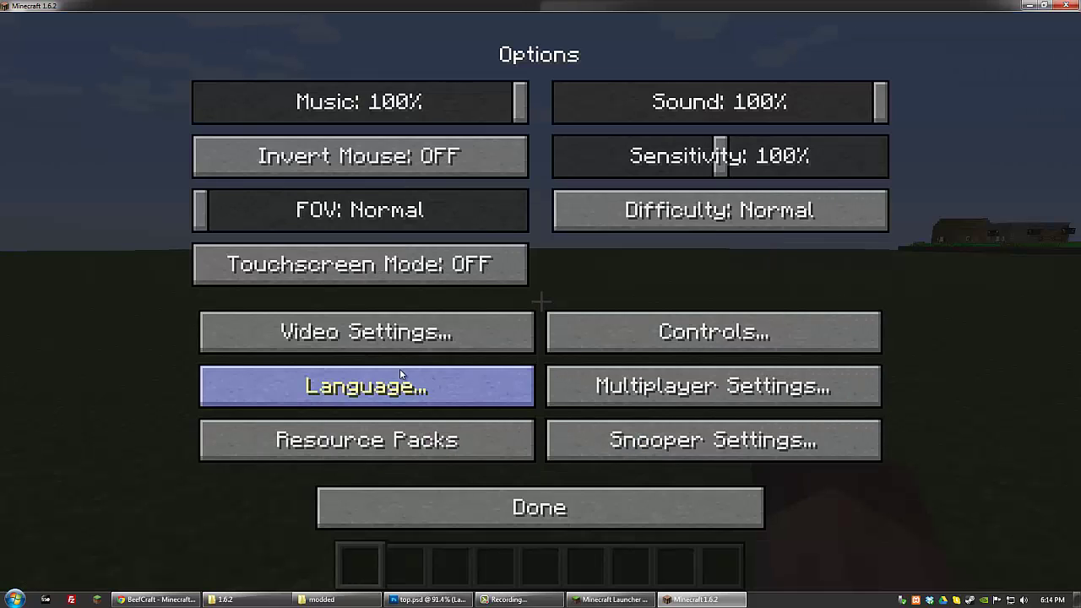
pyautogui.click(354, 338)
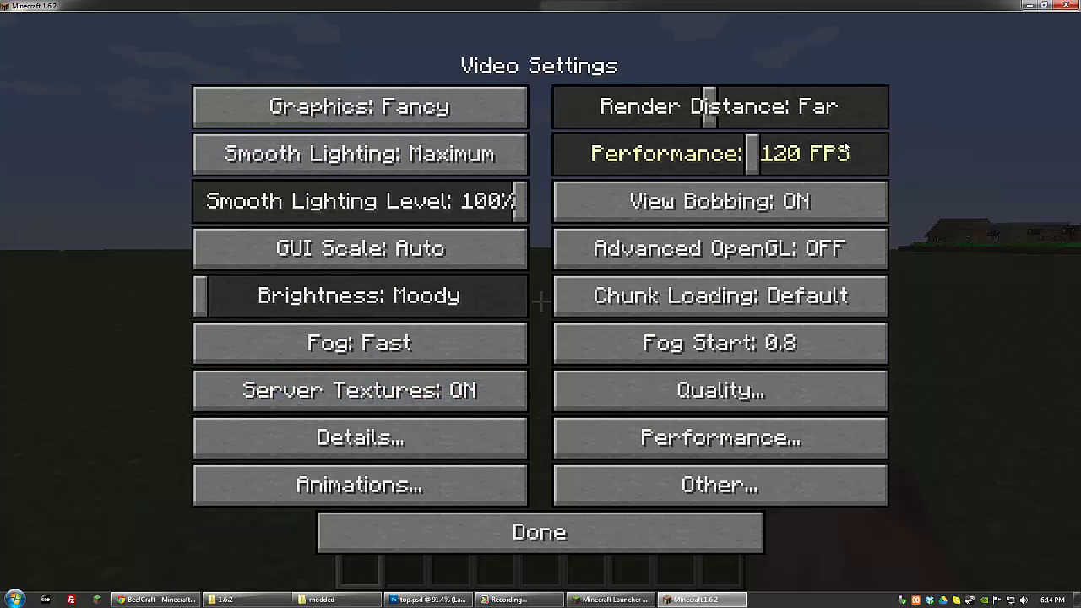
pyautogui.click(574, 535)
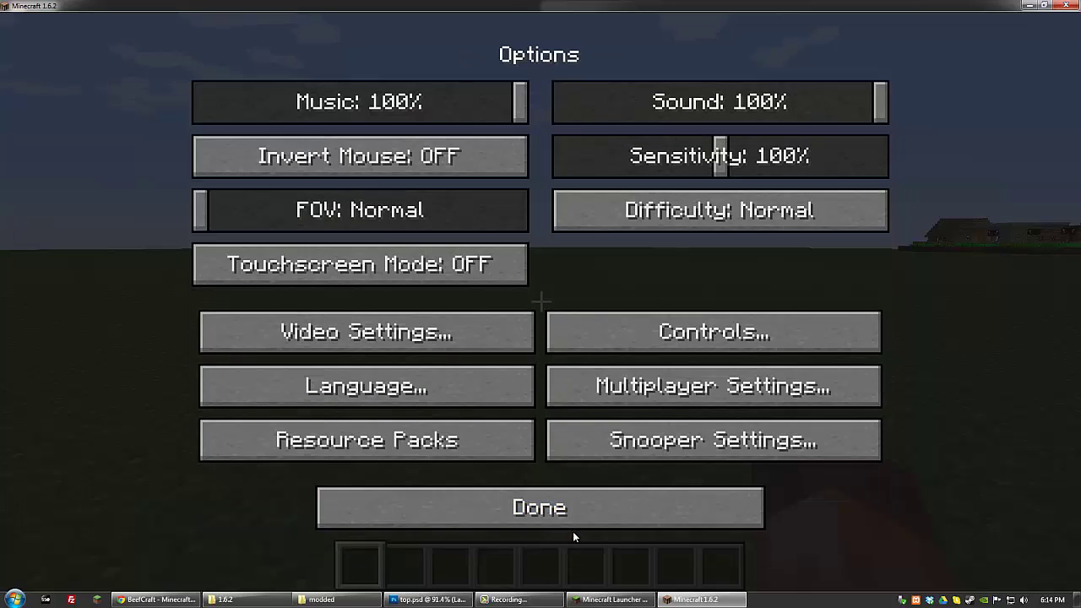
pyautogui.click(400, 506)
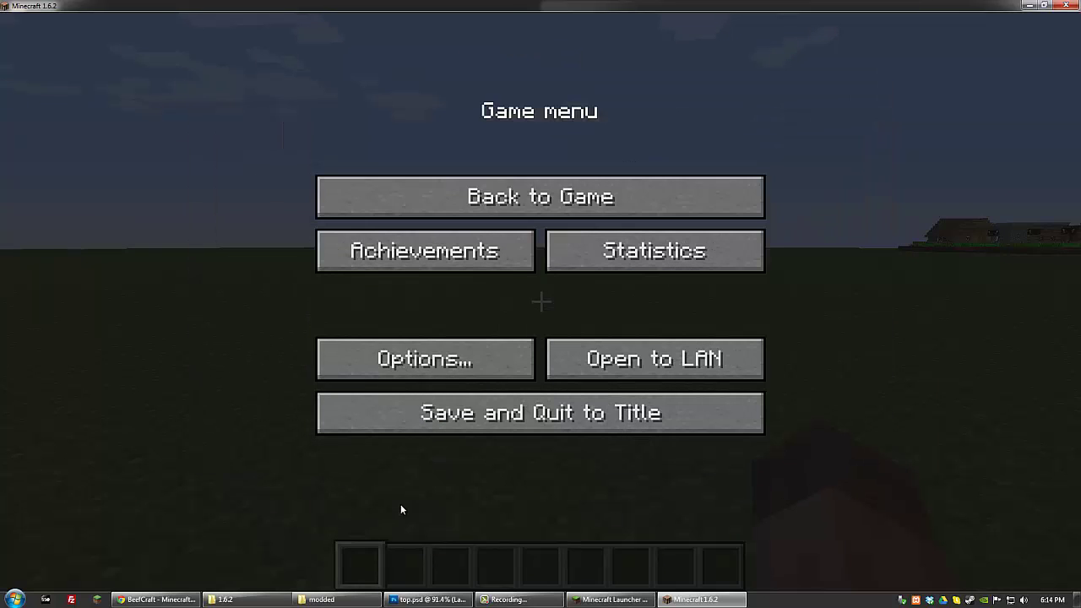